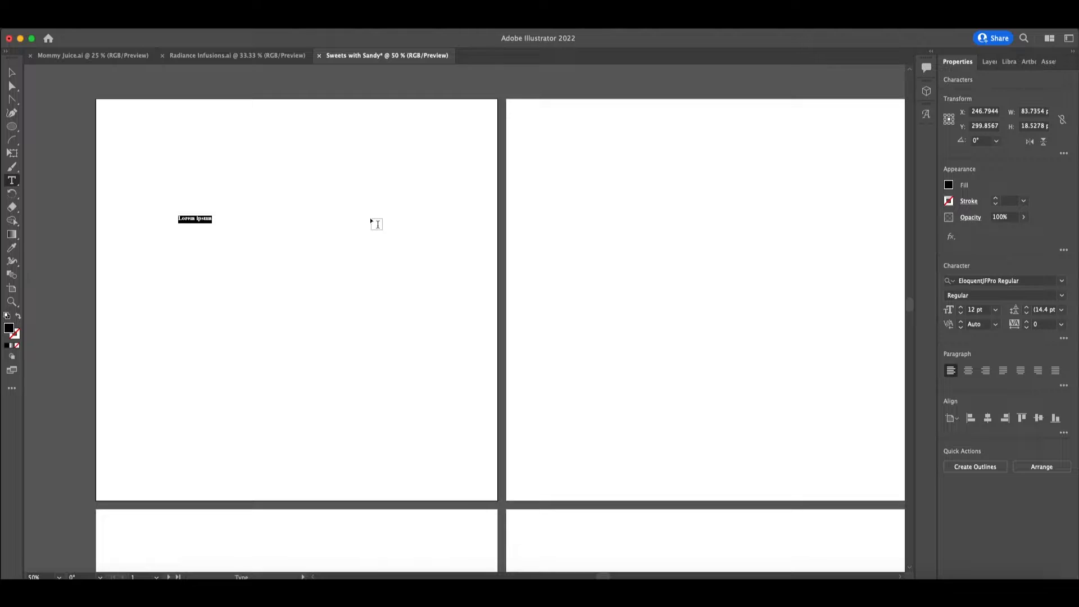
- Enlarge the SWS text to about 219 pt and place two copies of it on the first artboard
{"action": "left_click", "coordinate": [13, 77]}
{"action": "left_click_drag", "start_coordinate": [194, 222], "coordinate": [480, 381]}
{"action": "left_click_drag", "start_coordinate": [380, 289], "coordinate": [402, 385]}
{"action": "left_click", "coordinate": [448, 380]}
{"action": "left_click", "coordinate": [388, 362]}
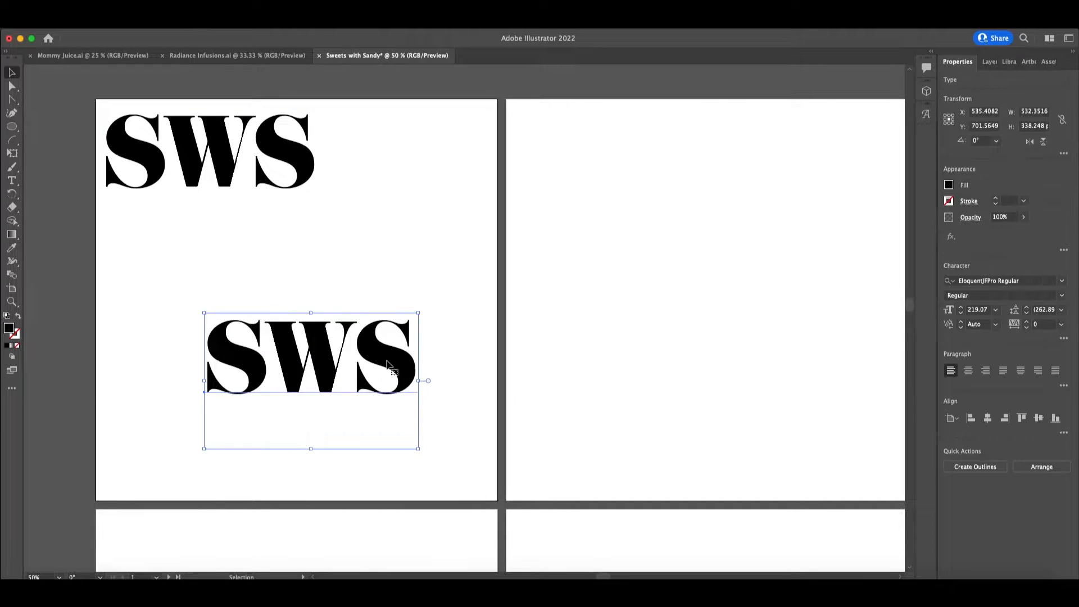
- Duplicate the lower SWS text onto the second artboard, set it to 72 pt and replace its wording with "Sweets with Sandy"
{"action": "left_click_drag", "start_coordinate": [382, 360], "coordinate": [698, 361]}
{"action": "double_click", "coordinate": [666, 360]}
{"action": "key", "text": "super+a"}
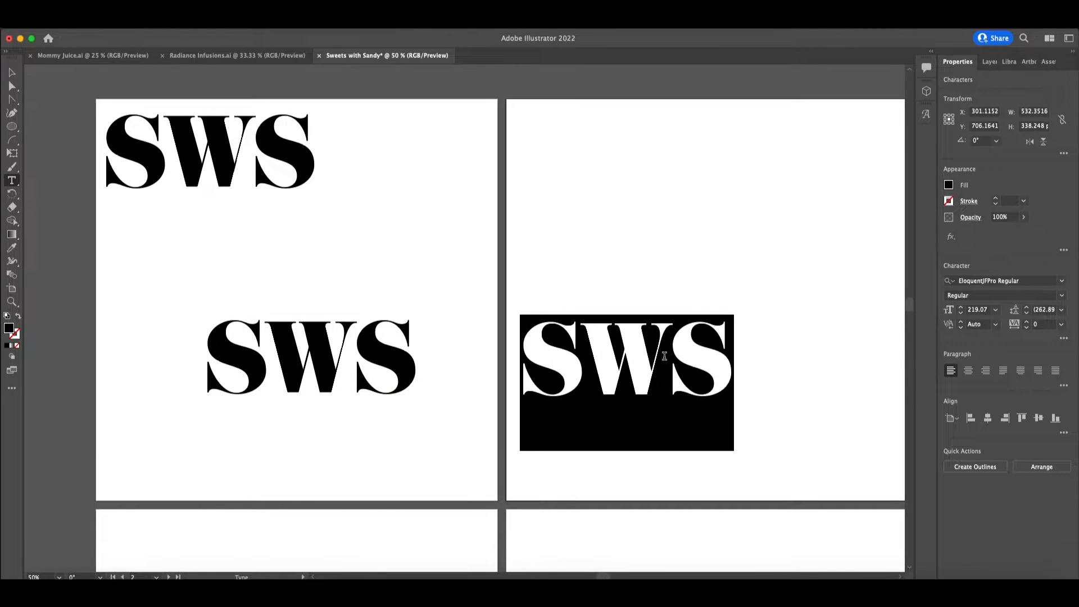
{"action": "left_click", "coordinate": [996, 310]}
{"action": "left_click", "coordinate": [1012, 510]}
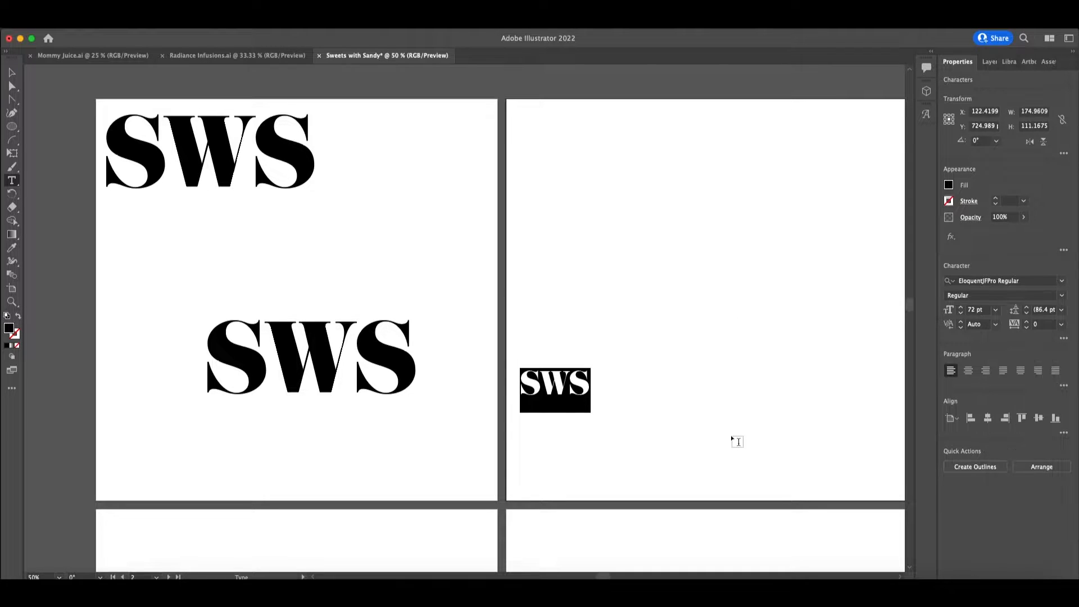
{"action": "type", "text": "Sweets with Sandy"}
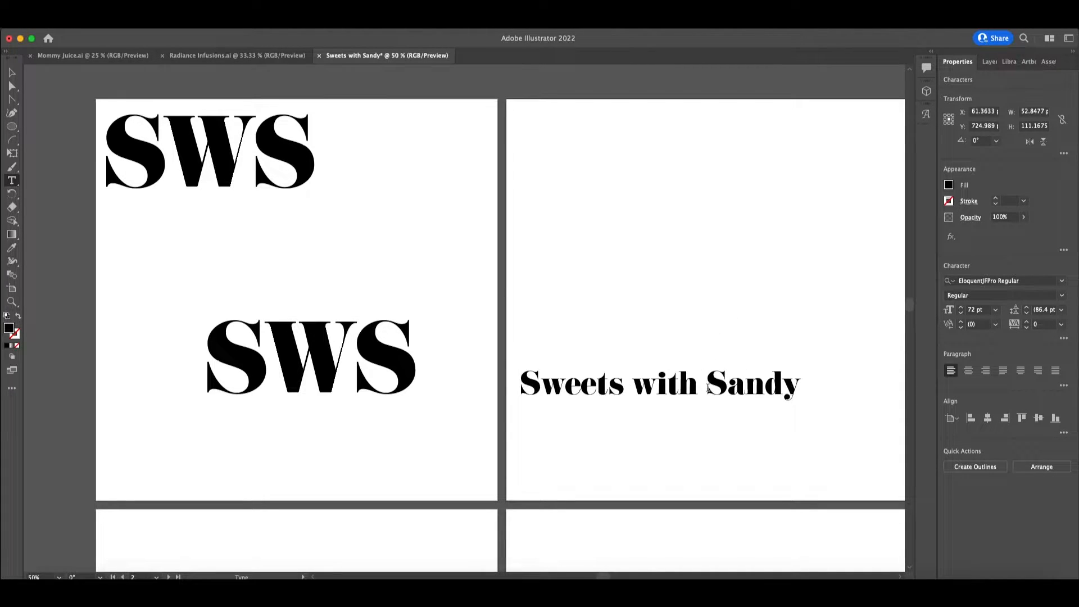
- Change the font of the whole "Sweets with Sandy" text to Liza Display Pro
{"action": "key", "text": "super+a"}
{"action": "left_click", "coordinate": [1010, 281]}
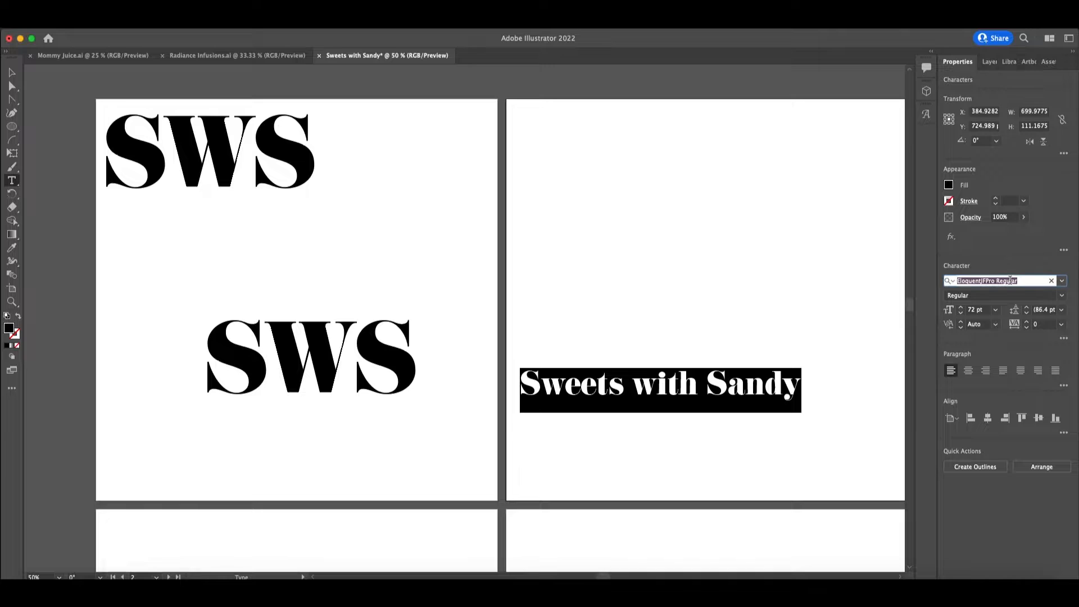
{"action": "type", "text": "li"}
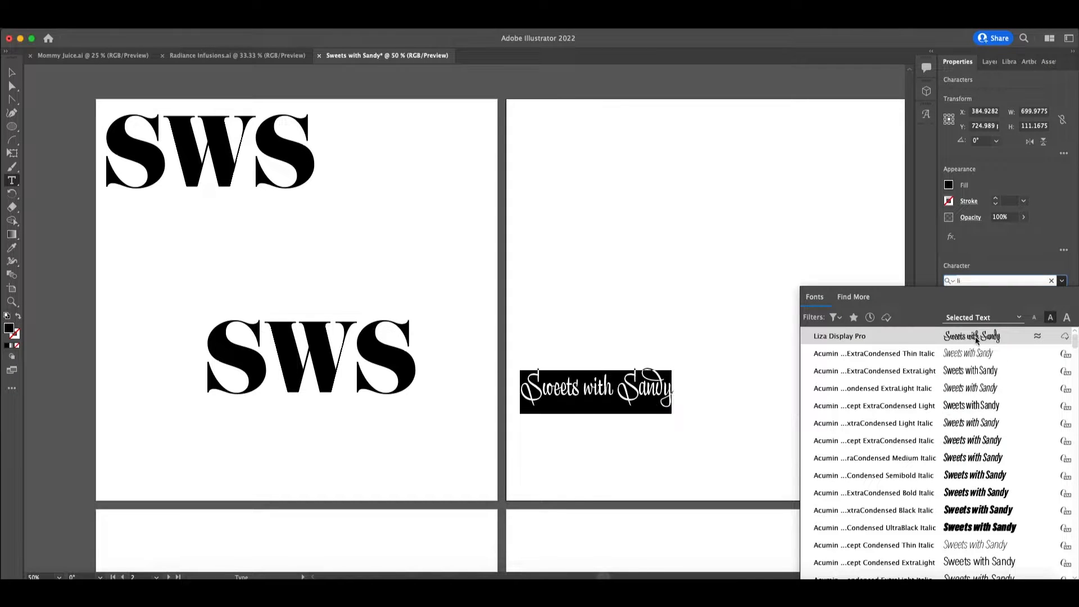
{"action": "left_click", "coordinate": [989, 336]}
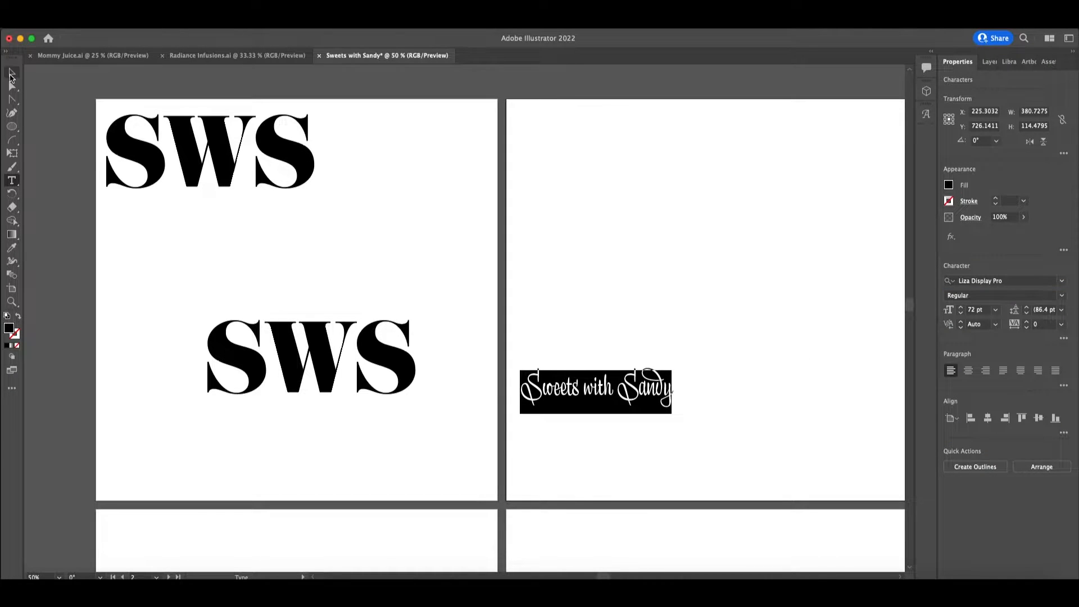
- Move the script text beside the upper SWS on the first artboard and place a copy scaled to about 107 pt over the lower SWS
{"action": "left_click", "coordinate": [11, 78]}
{"action": "left_click_drag", "start_coordinate": [622, 408], "coordinate": [464, 421]}
{"action": "mouse_move", "coordinate": [395, 394]}
{"action": "left_mouse_down"}
{"action": "mouse_move", "coordinate": [389, 400]}
{"action": "mouse_move", "coordinate": [389, 365]}
{"action": "mouse_move", "coordinate": [381, 384]}
{"action": "left_mouse_up"}
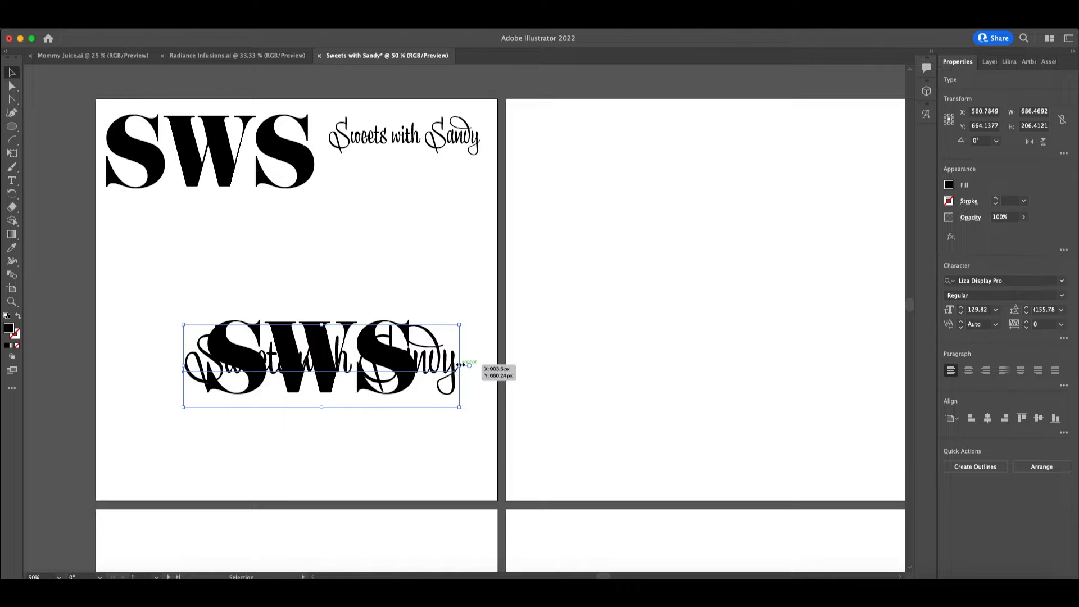
{"action": "left_click_drag", "start_coordinate": [461, 366], "coordinate": [413, 364]}
- Try a white fill and a lower position for the script text overlapping SWS, and undo both changes
{"action": "left_click", "coordinate": [949, 185]}
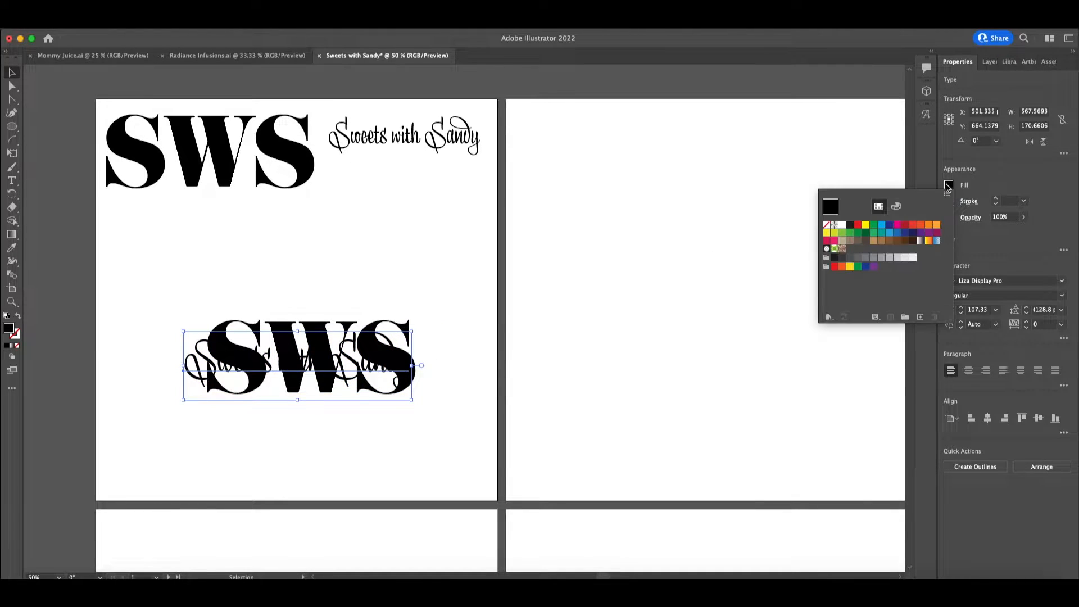
{"action": "left_click", "coordinate": [842, 226]}
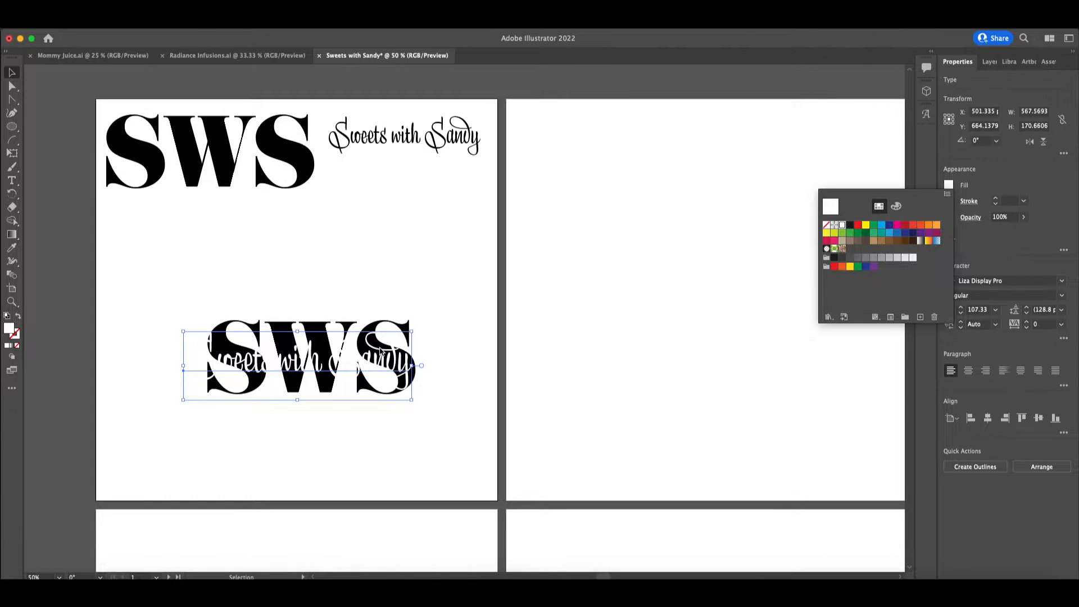
{"action": "left_click", "coordinate": [320, 367]}
{"action": "left_click_drag", "start_coordinate": [326, 374], "coordinate": [336, 415]}
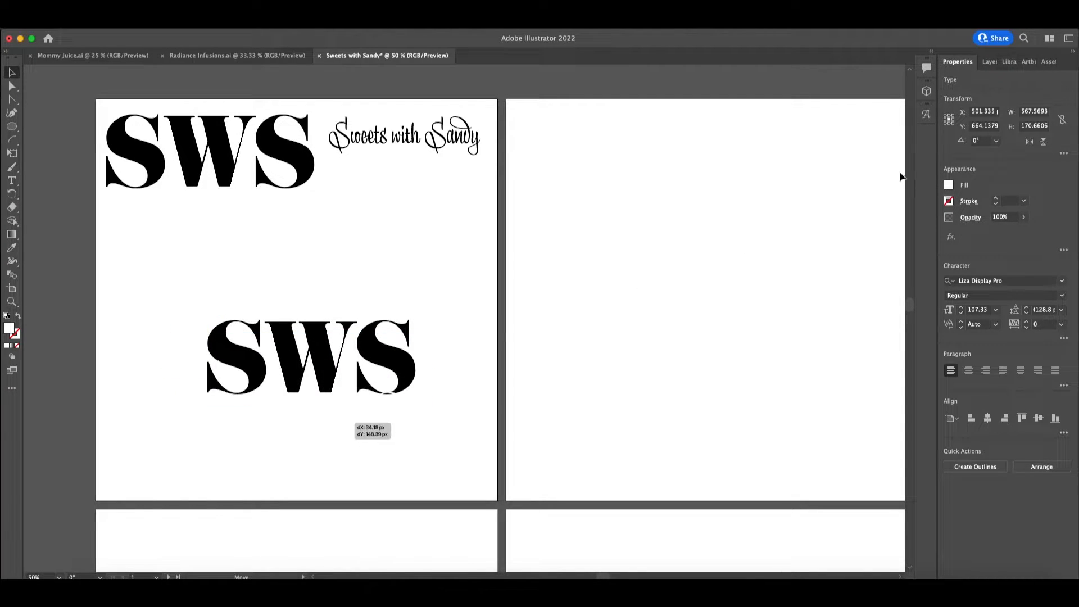
{"action": "key", "text": "super+z"}
{"action": "key", "text": "super+z"}
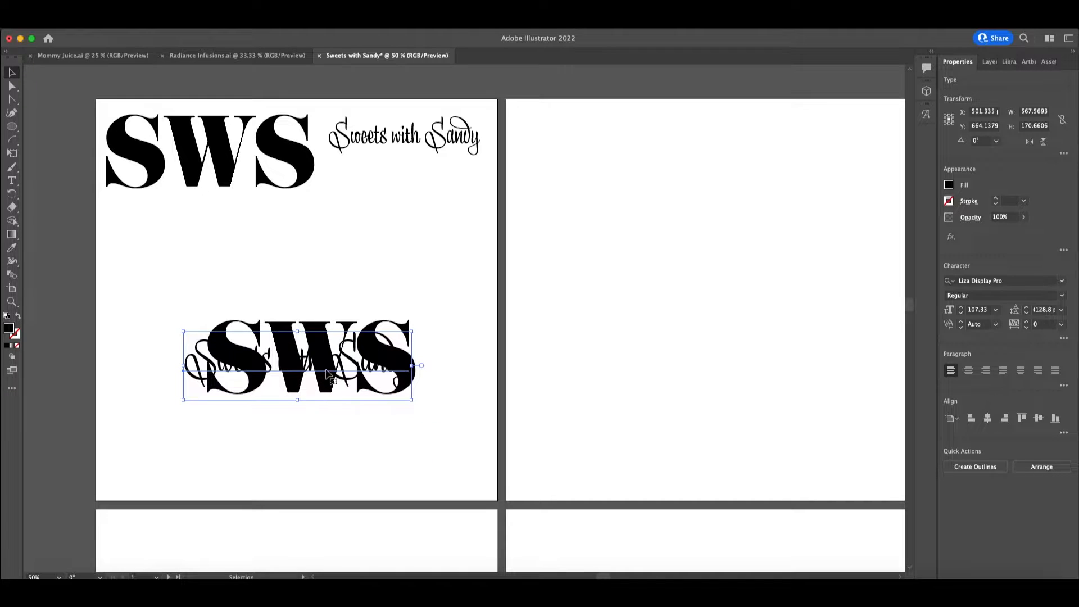
- Move the larger script text directly beneath the lower SWS and replace the S of "Sandy" with its simpler alternate glyph
{"action": "left_click_drag", "start_coordinate": [355, 378], "coordinate": [365, 421]}
{"action": "double_click", "coordinate": [370, 424]}
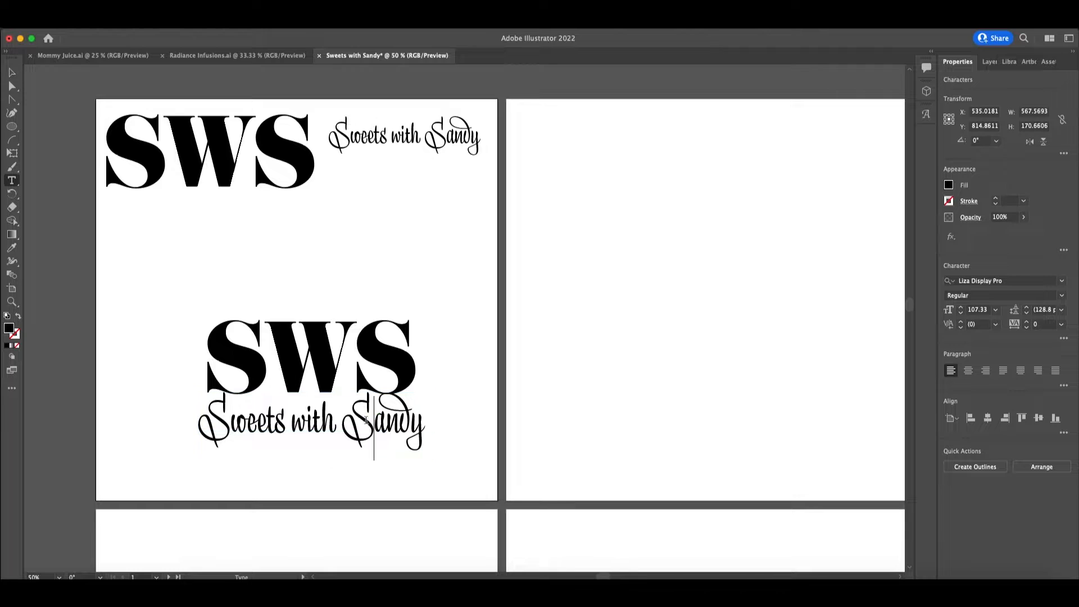
{"action": "key", "text": "shift+Left"}
{"action": "left_click", "coordinate": [926, 115]}
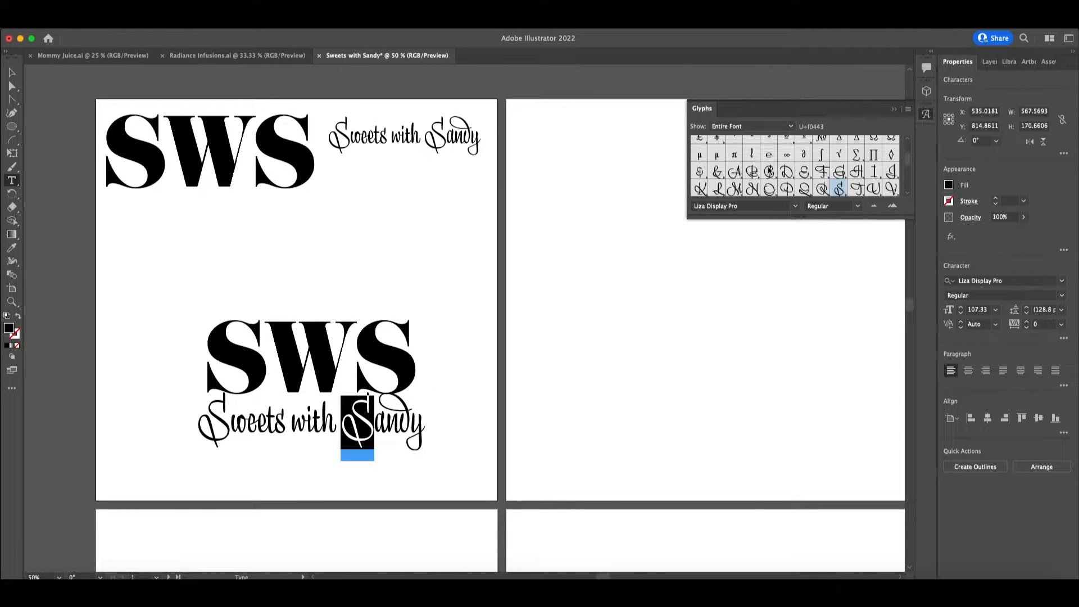
{"action": "left_click", "coordinate": [747, 127]}
{"action": "left_click", "coordinate": [748, 139]}
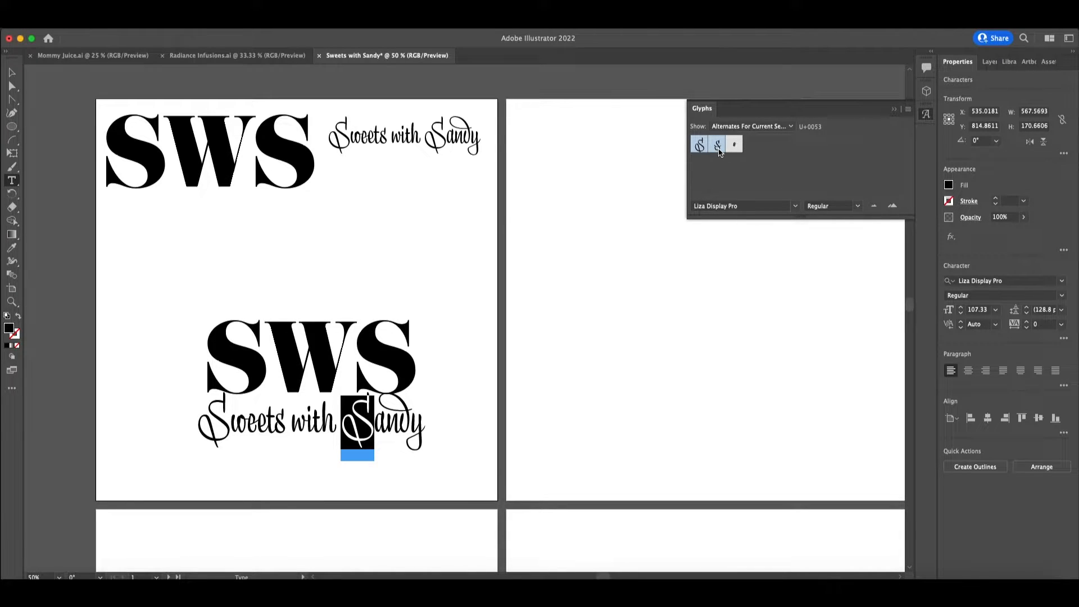
{"action": "left_click", "coordinate": [732, 152]}
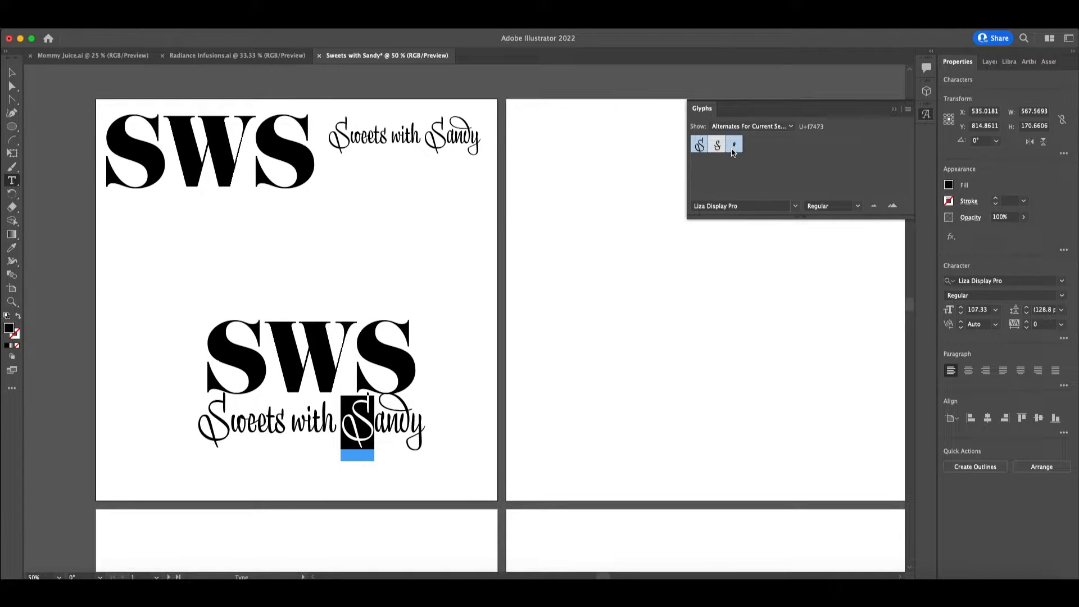
{"action": "double_click", "coordinate": [719, 150]}
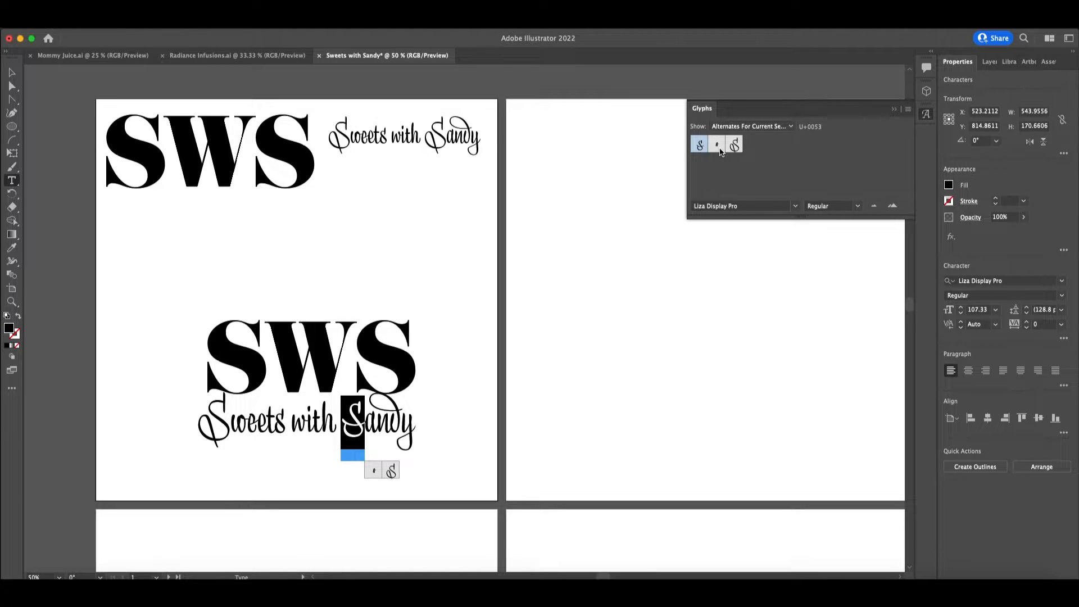
{"action": "left_click", "coordinate": [13, 74]}
{"action": "left_click", "coordinate": [339, 236]}
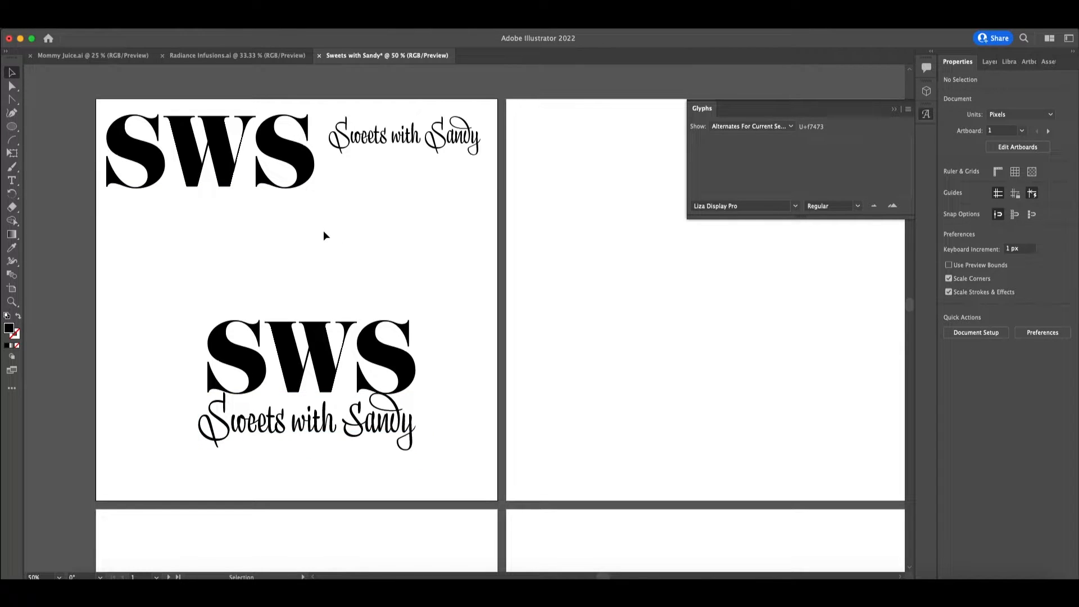
- Replace the wording of the lower SWS text with "sweets" and position it just above the larger script line
{"action": "left_click_drag", "start_coordinate": [410, 372], "coordinate": [307, 254]}
{"action": "left_click", "coordinate": [388, 432]}
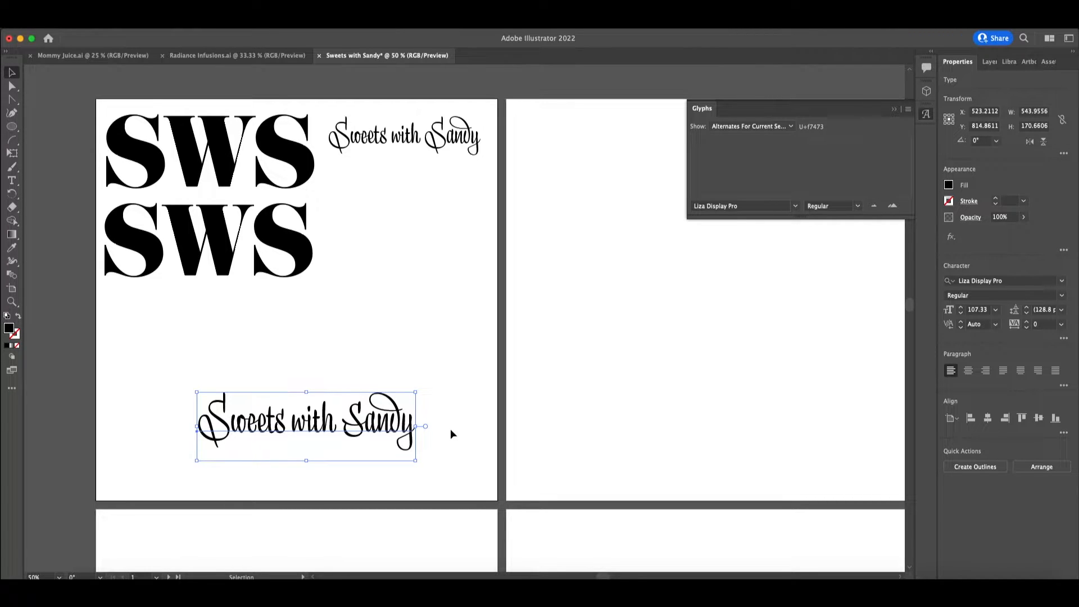
{"action": "double_click", "coordinate": [225, 273]}
{"action": "double_click", "coordinate": [225, 273]}
{"action": "type", "text": "S"}
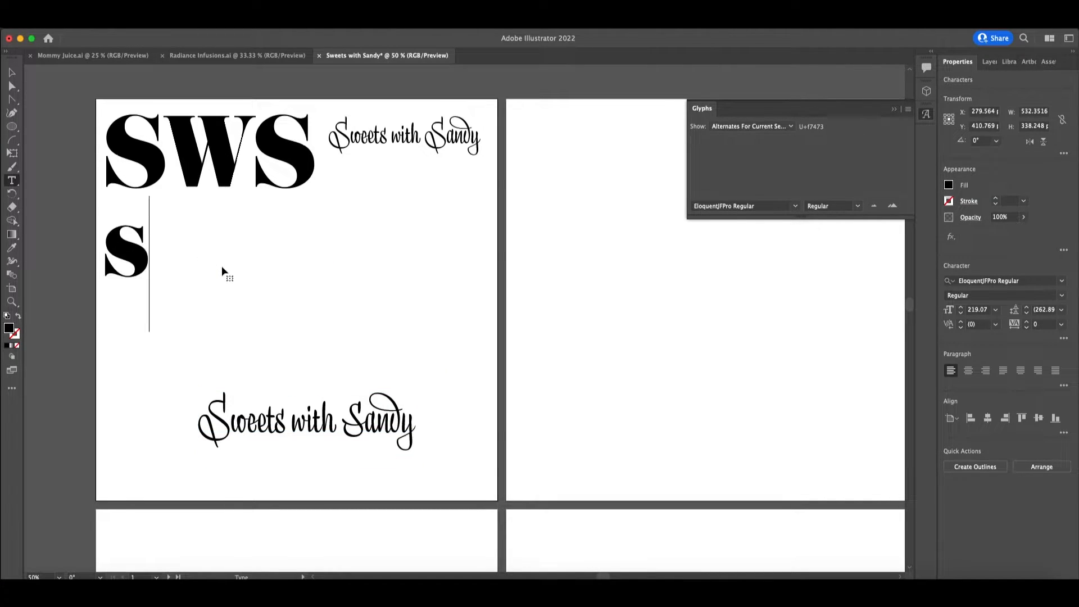
{"action": "type", "text": "weets"}
{"action": "key", "text": "Escape"}
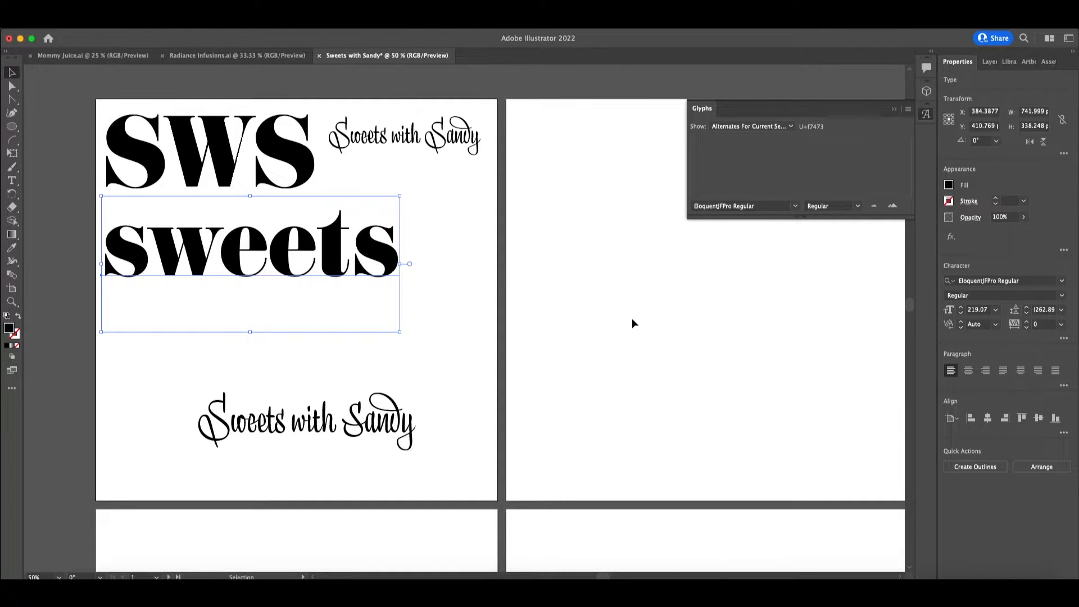
{"action": "left_click_drag", "start_coordinate": [329, 265], "coordinate": [369, 357]}
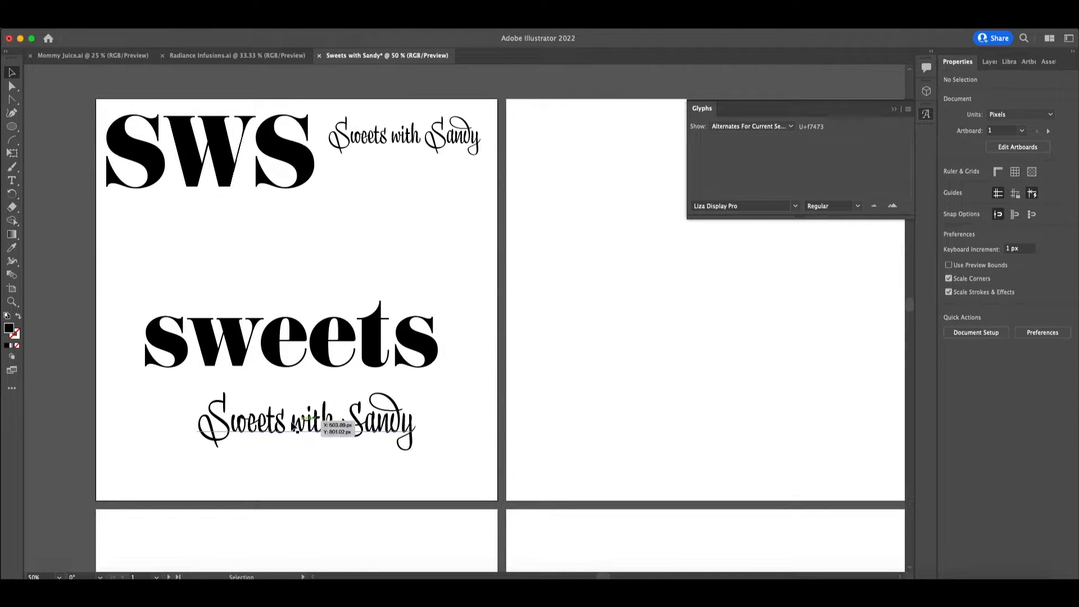
- Shorten the larger script line to "with Sandy" by removing the word "Sweets"
{"action": "double_click", "coordinate": [307, 422]}
{"action": "left_click", "coordinate": [290, 421]}
{"action": "left_click_drag", "start_coordinate": [291, 421], "coordinate": [208, 422]}
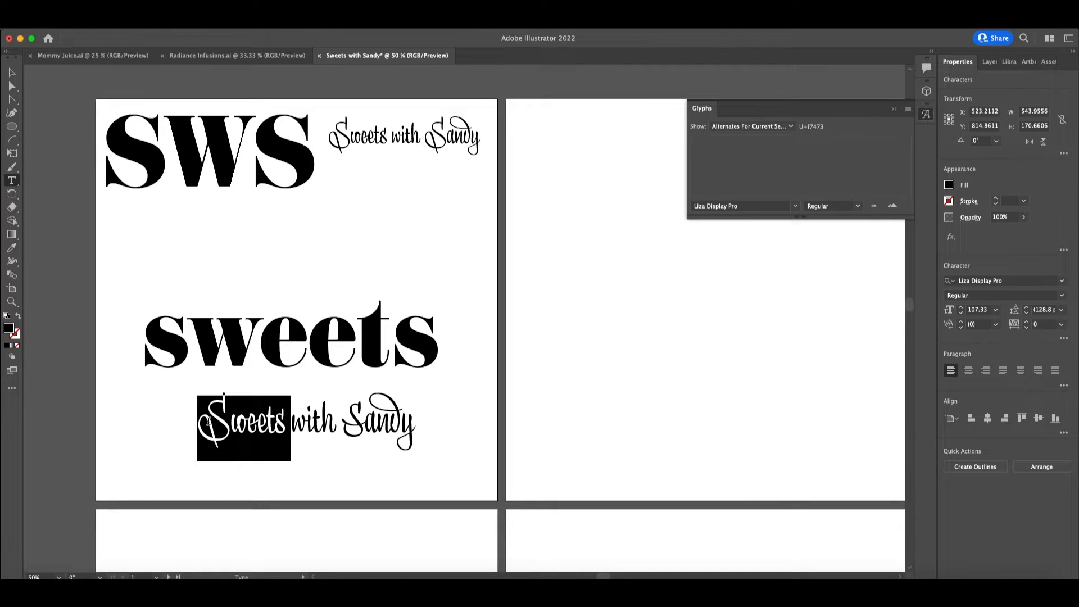
{"action": "key", "text": "BackSpace"}
{"action": "key", "text": "Right"}
{"action": "key", "text": "BackSpace"}
{"action": "type", "text": "w"}
- Swap the first letter of "with Sandy" for an alternate w glyph without the long lead-in stroke
{"action": "key", "text": "shift+Left"}
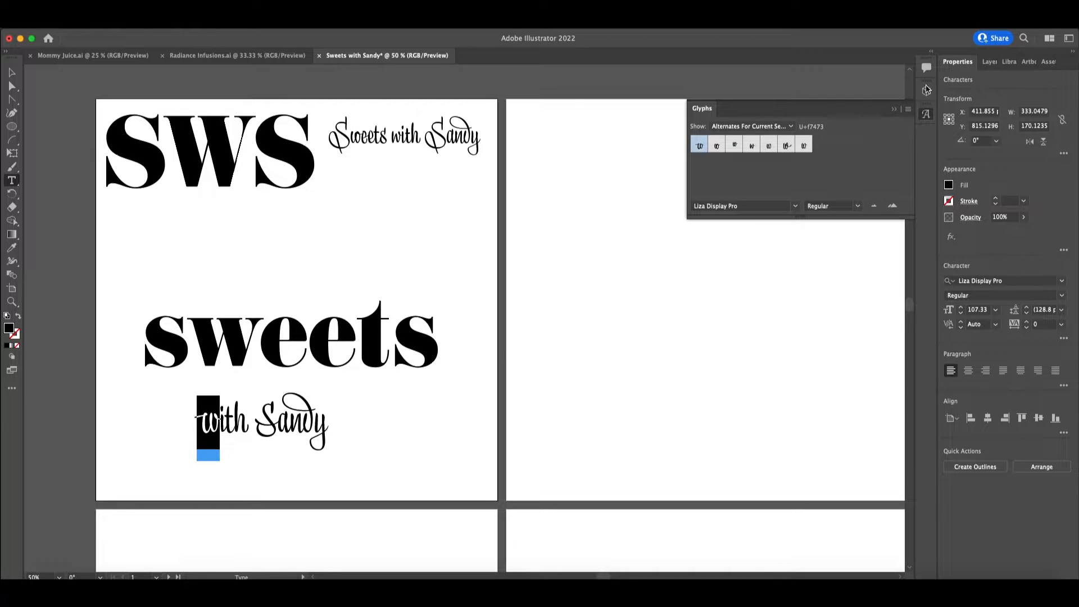
{"action": "left_click", "coordinate": [717, 148]}
{"action": "double_click", "coordinate": [717, 147]}
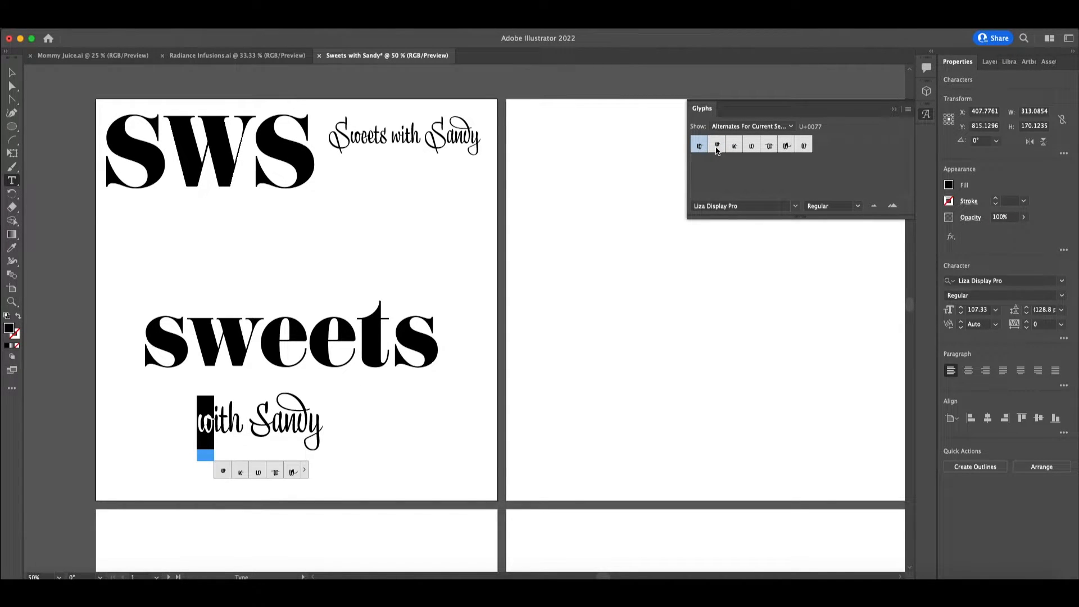
{"action": "double_click", "coordinate": [806, 147]}
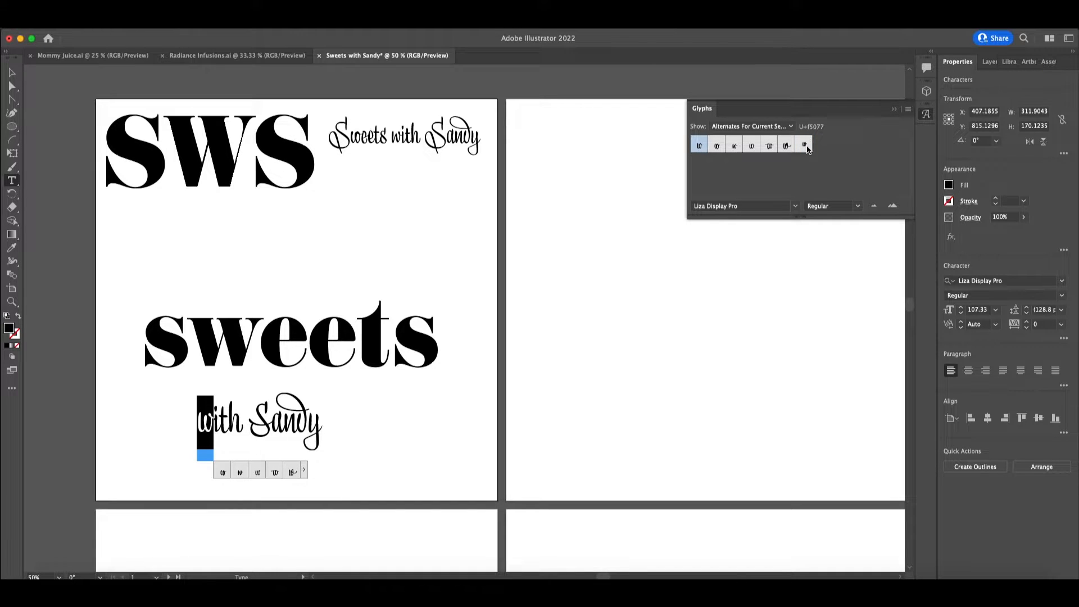
- Check the alternate glyphs offered for the middle letters of "Sandy"
{"action": "left_click", "coordinate": [309, 426]}
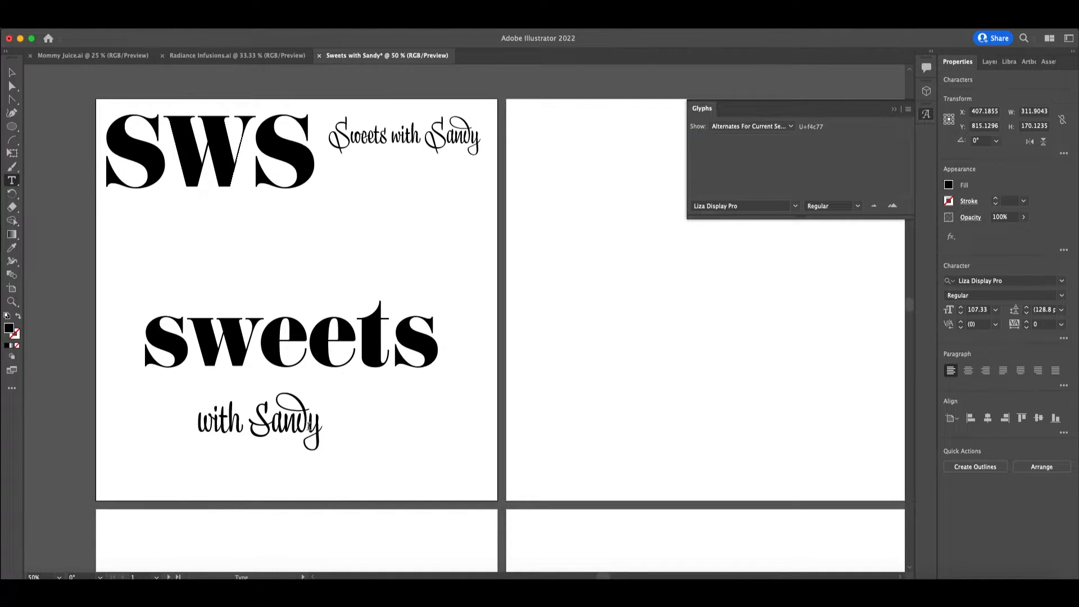
{"action": "left_click_drag", "start_coordinate": [307, 421], "coordinate": [281, 400]}
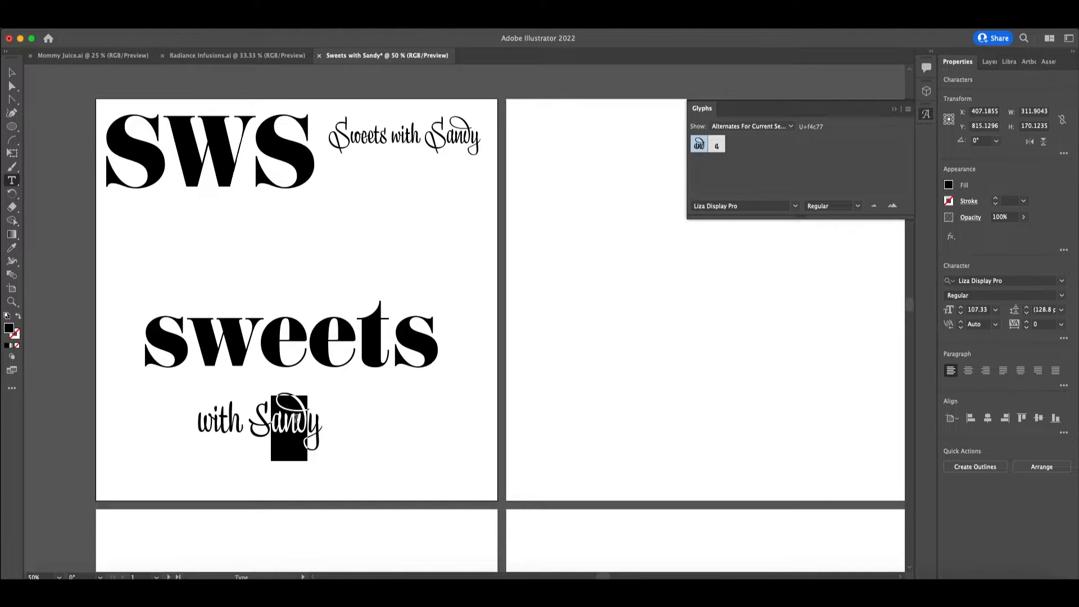
{"action": "left_click", "coordinate": [296, 418]}
{"action": "double_click", "coordinate": [297, 419]}
{"action": "left_click", "coordinate": [298, 420]}
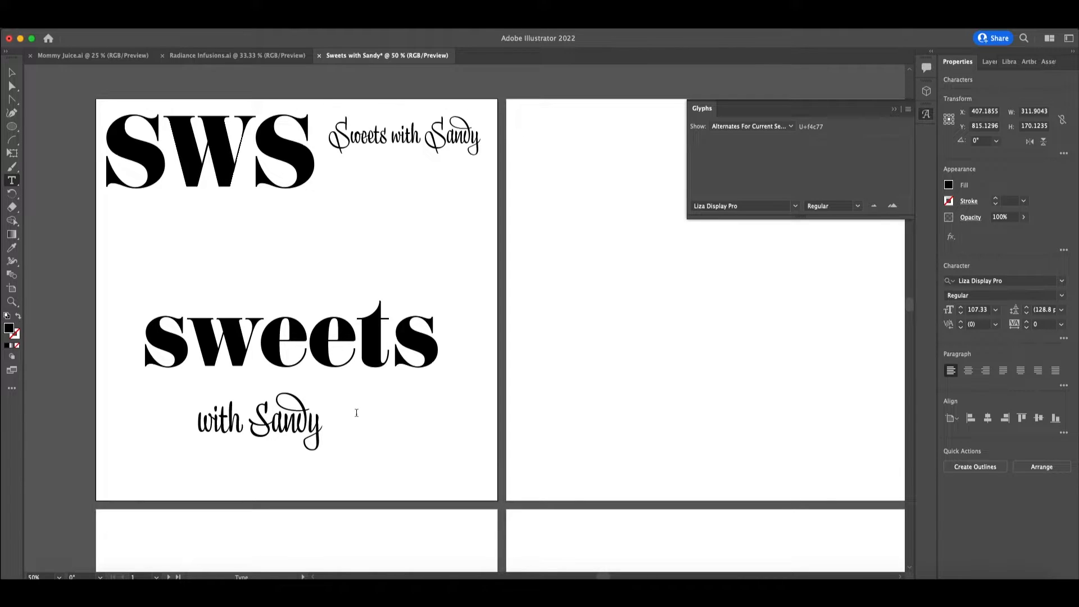
{"action": "key", "text": "Escape"}
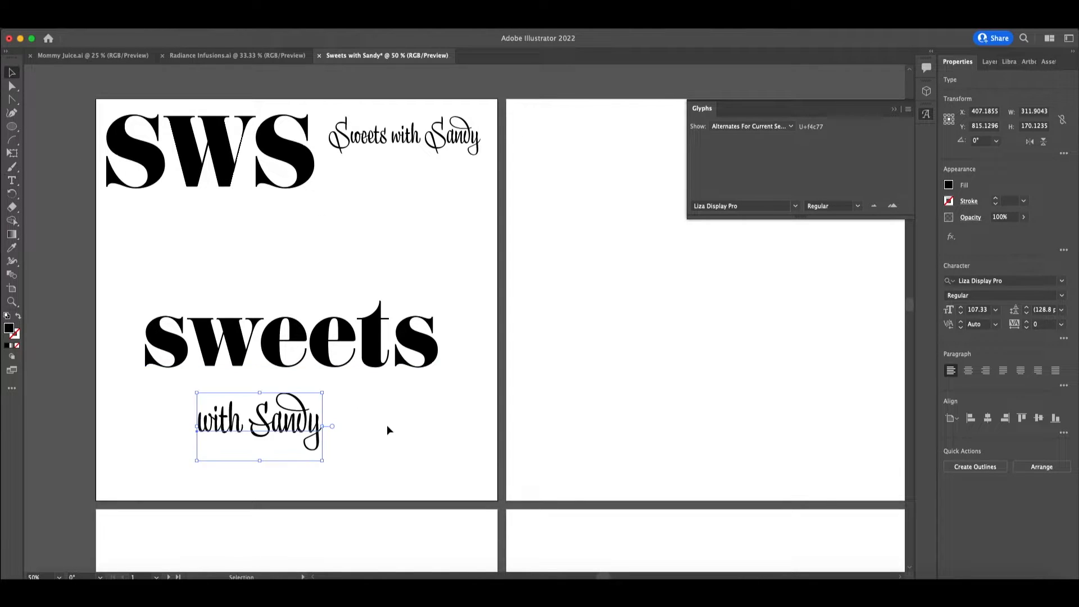
- Move the "with Sandy" script up against the right half of "sweets" and enlarge it to about 134 pt
{"action": "left_click", "coordinate": [388, 429]}
{"action": "left_click_drag", "start_coordinate": [276, 433], "coordinate": [361, 388]}
{"action": "left_click", "coordinate": [458, 405]}
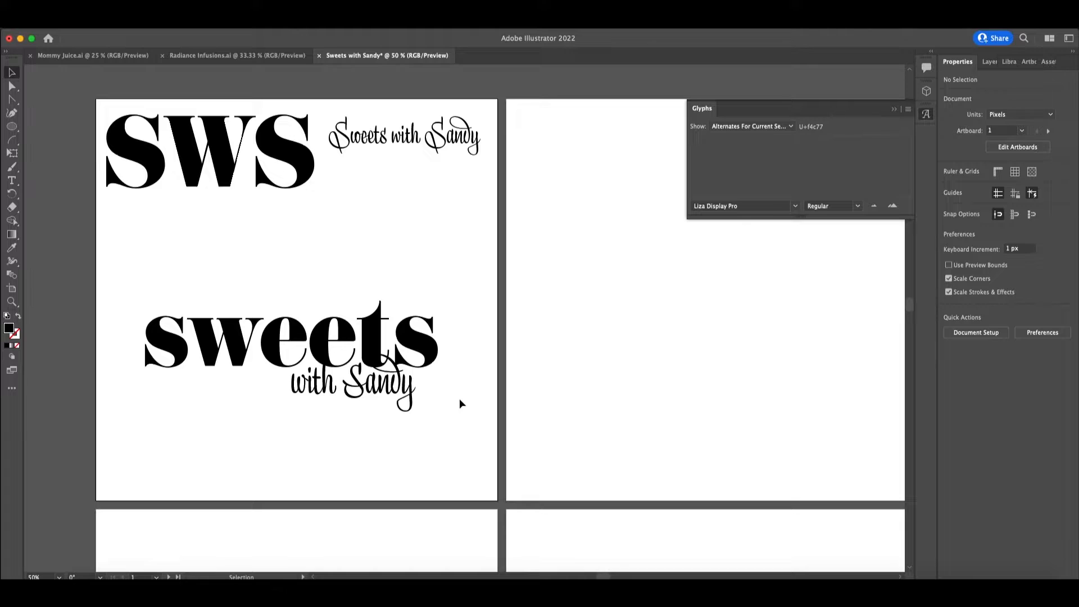
{"action": "left_click", "coordinate": [423, 393]}
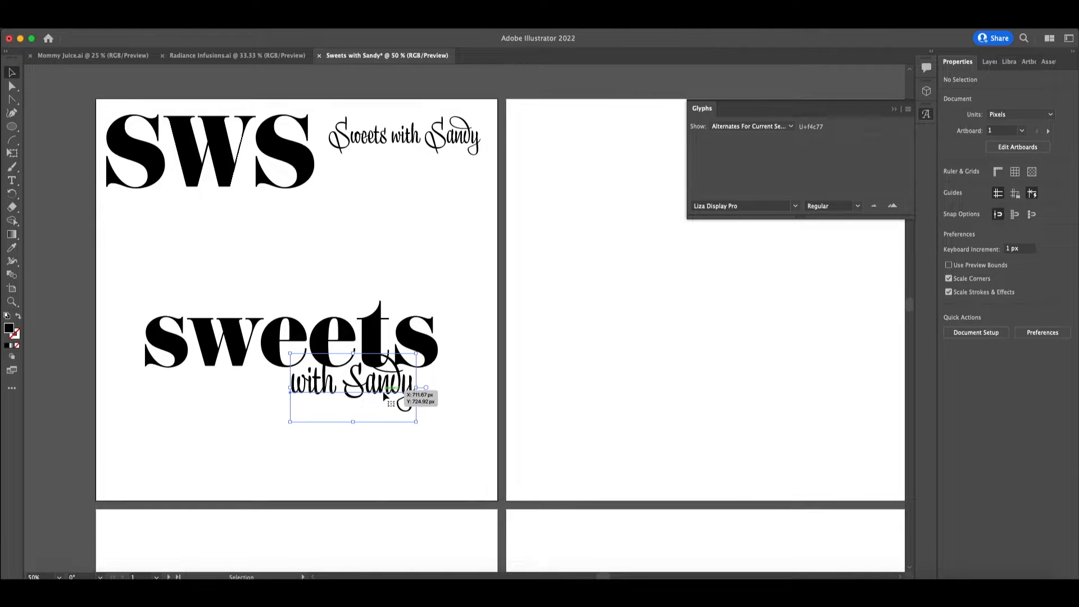
{"action": "left_click_drag", "start_coordinate": [425, 393], "coordinate": [385, 399]}
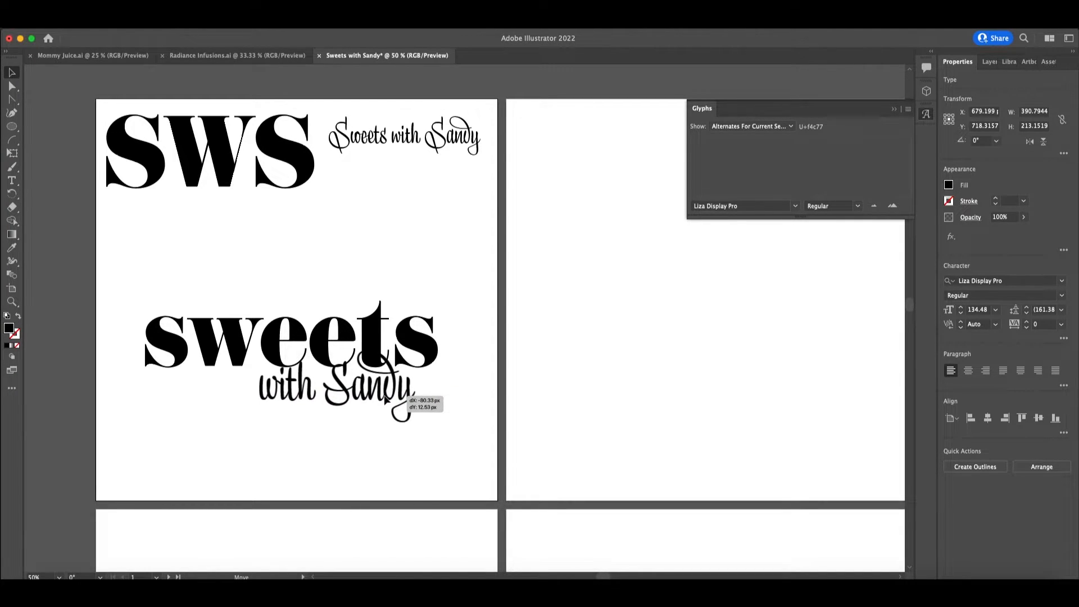
{"action": "left_click_drag", "start_coordinate": [385, 400], "coordinate": [389, 403]}
{"action": "left_click", "coordinate": [440, 409]}
{"action": "left_click", "coordinate": [467, 416]}
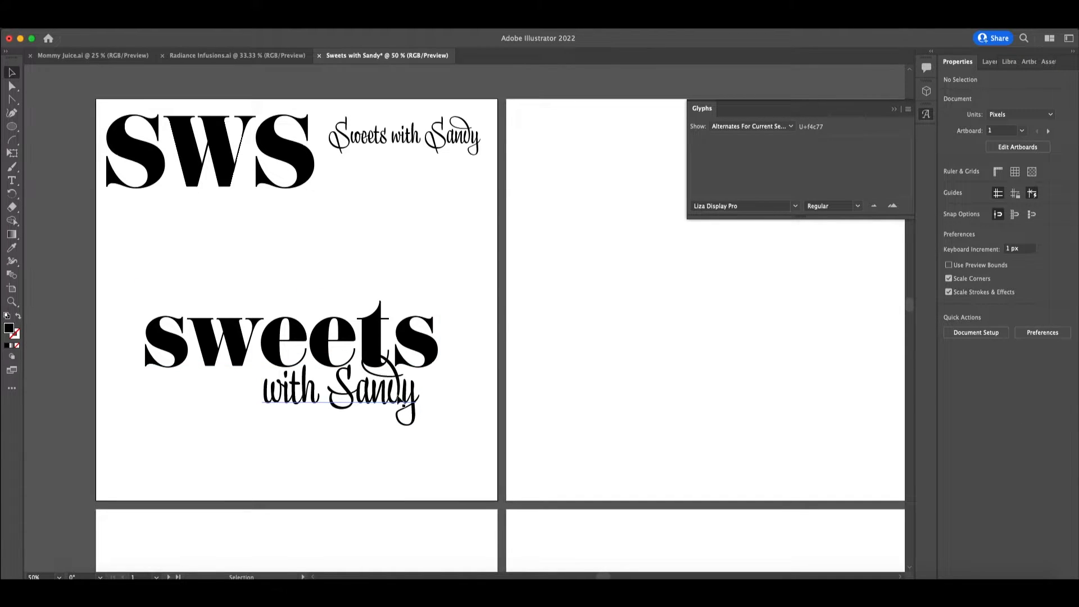
- Replace the swash d in "Sandy" with the plain d glyph from the entire Liza Display Pro glyph set
{"action": "double_click", "coordinate": [407, 405]}
{"action": "left_click", "coordinate": [752, 126]}
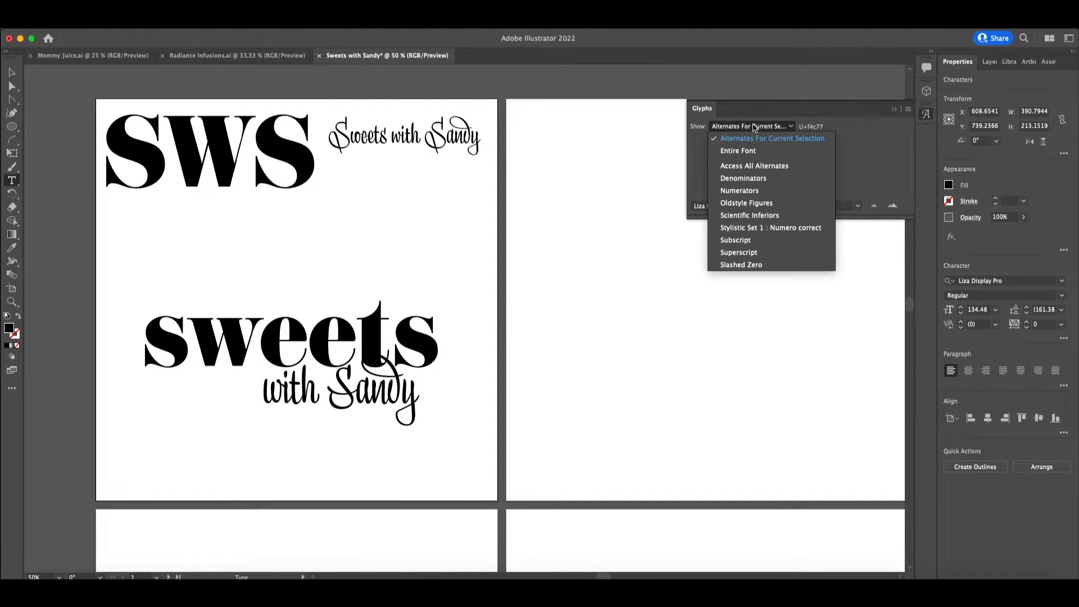
{"action": "left_click", "coordinate": [728, 149]}
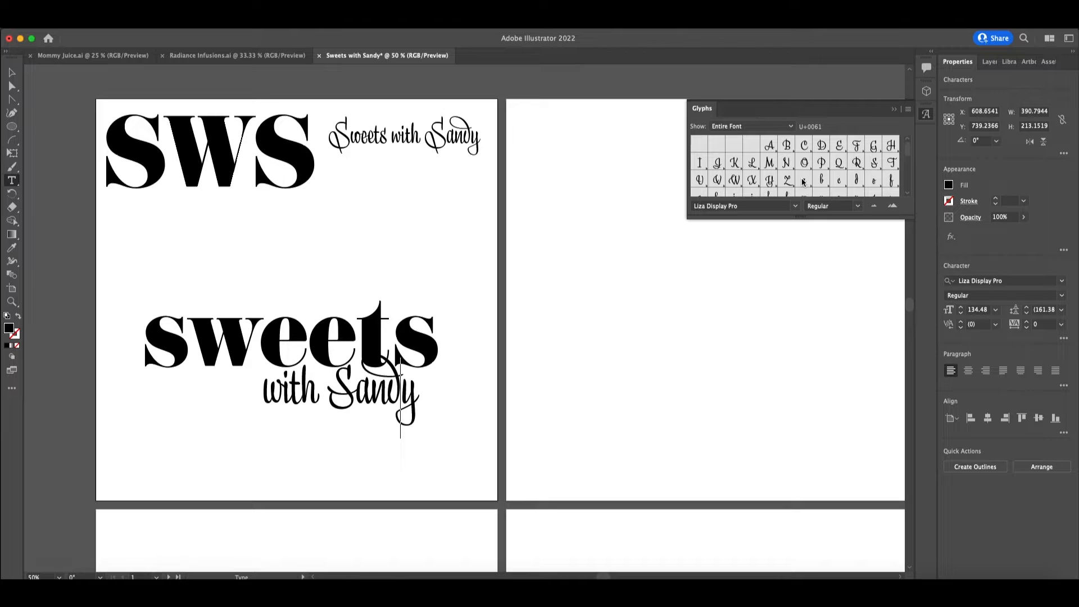
{"action": "double_click", "coordinate": [855, 170]}
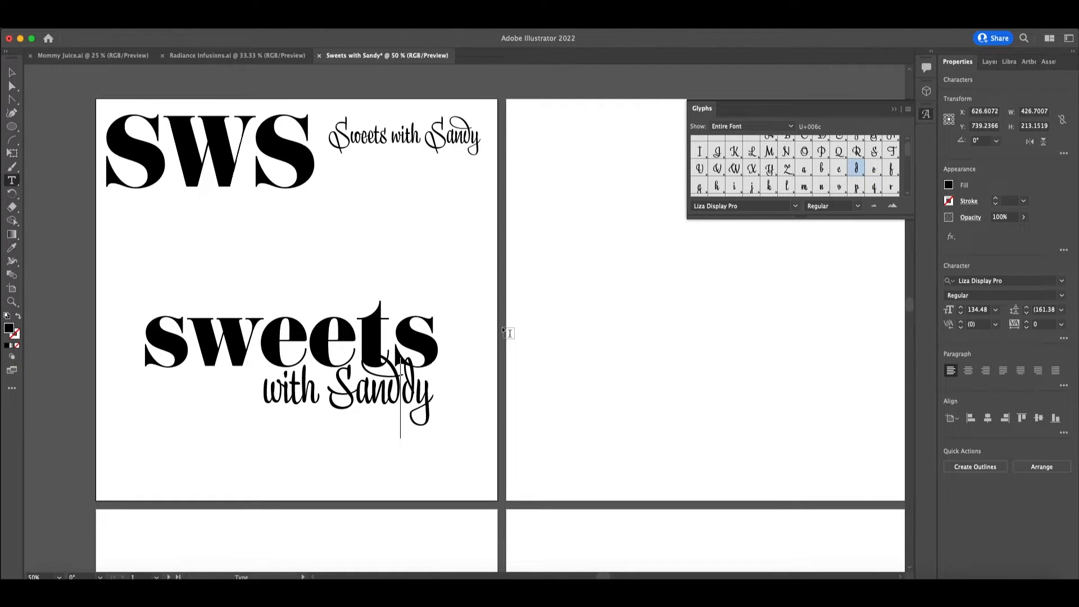
{"action": "key", "text": "BackSpace"}
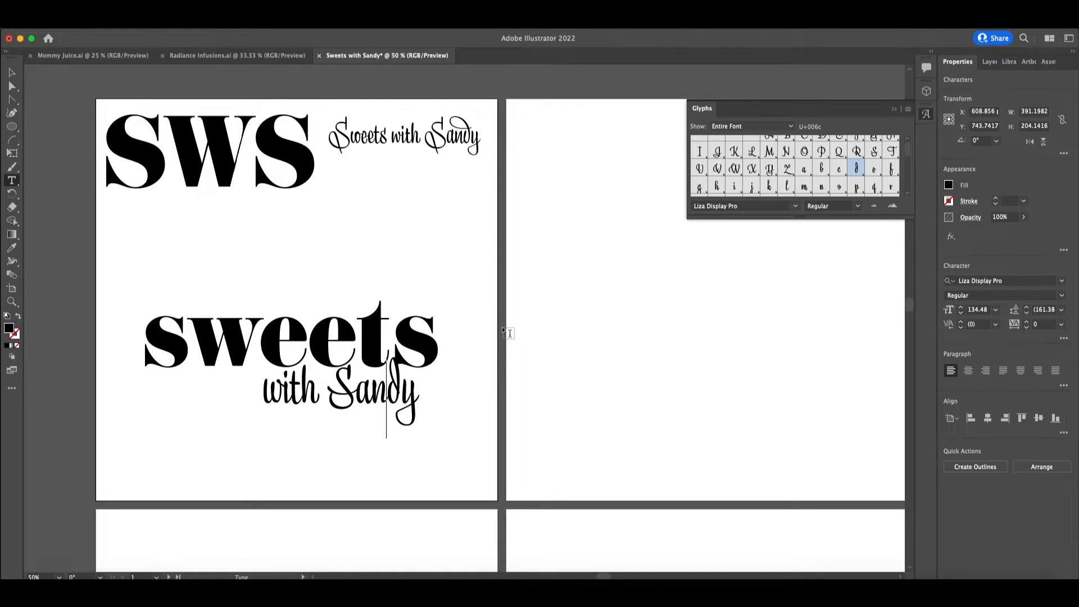
{"action": "scroll", "coordinate": [768, 162], "scroll_direction": "down", "scroll_amount": 2}
{"action": "scroll", "coordinate": [768, 162], "scroll_direction": "down", "scroll_amount": 8}
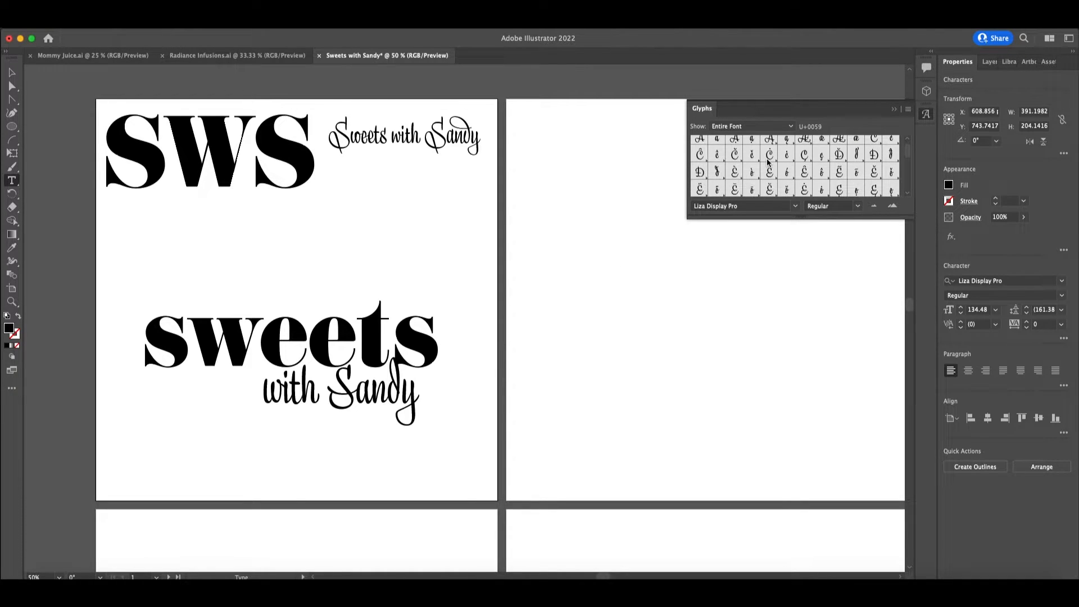
{"action": "scroll", "coordinate": [768, 163], "scroll_direction": "down", "scroll_amount": 10}
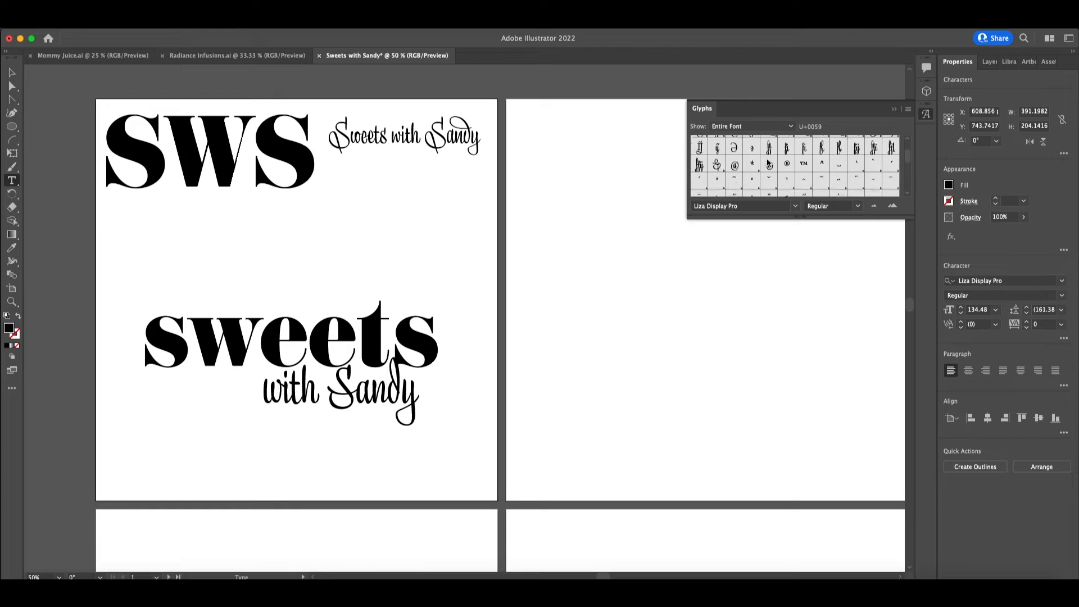
{"action": "left_click", "coordinate": [11, 72]}
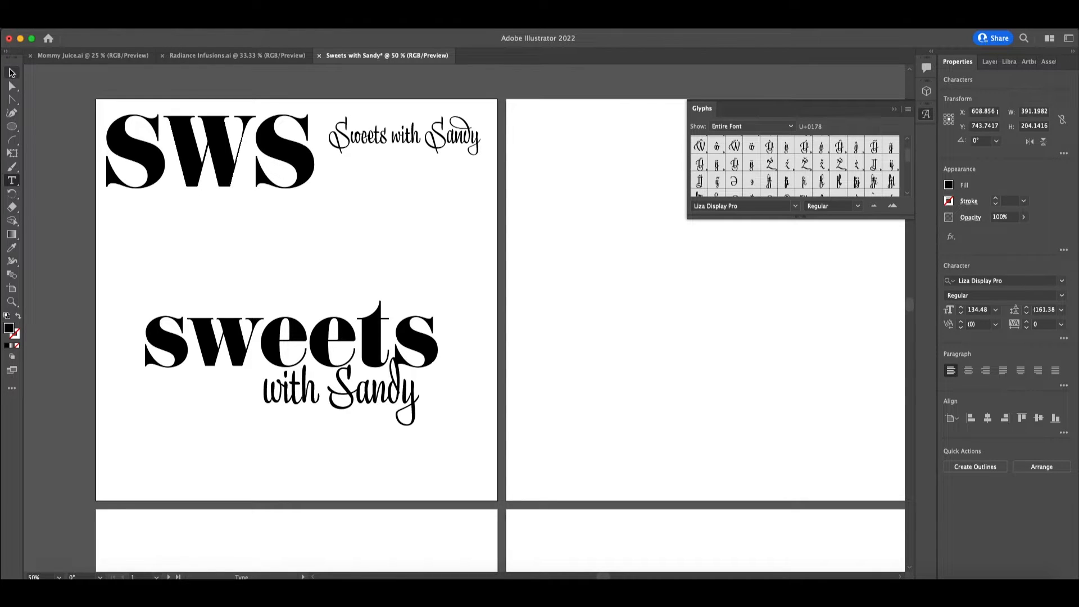
{"action": "left_click", "coordinate": [450, 388]}
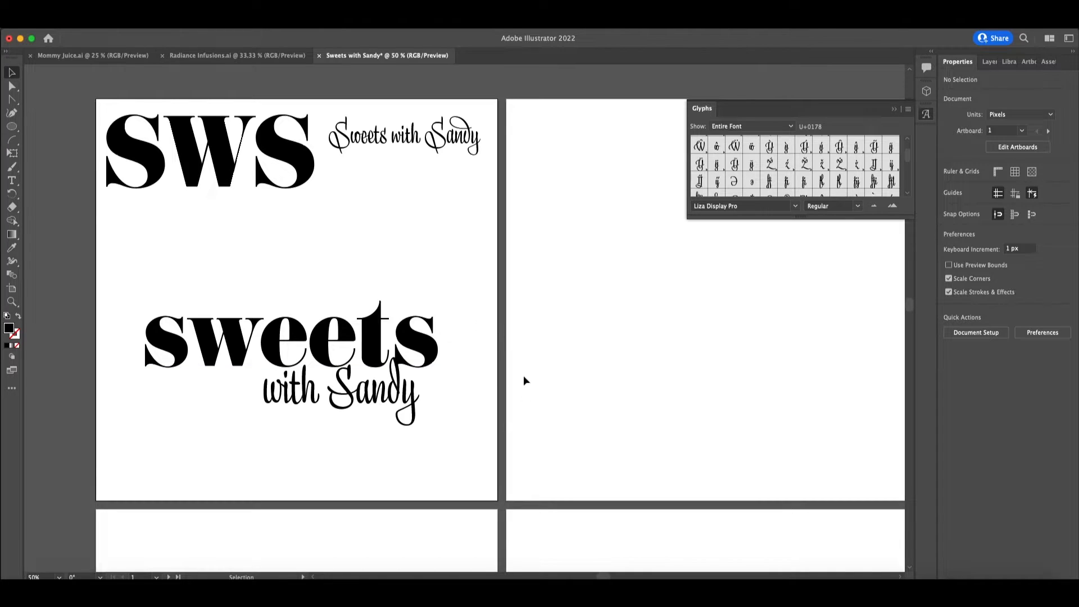
- Try converting both lines of the "sweets with Sandy" logo to outlines
{"action": "left_click_drag", "start_coordinate": [461, 438], "coordinate": [133, 302]}
{"action": "left_click", "coordinate": [975, 467]}
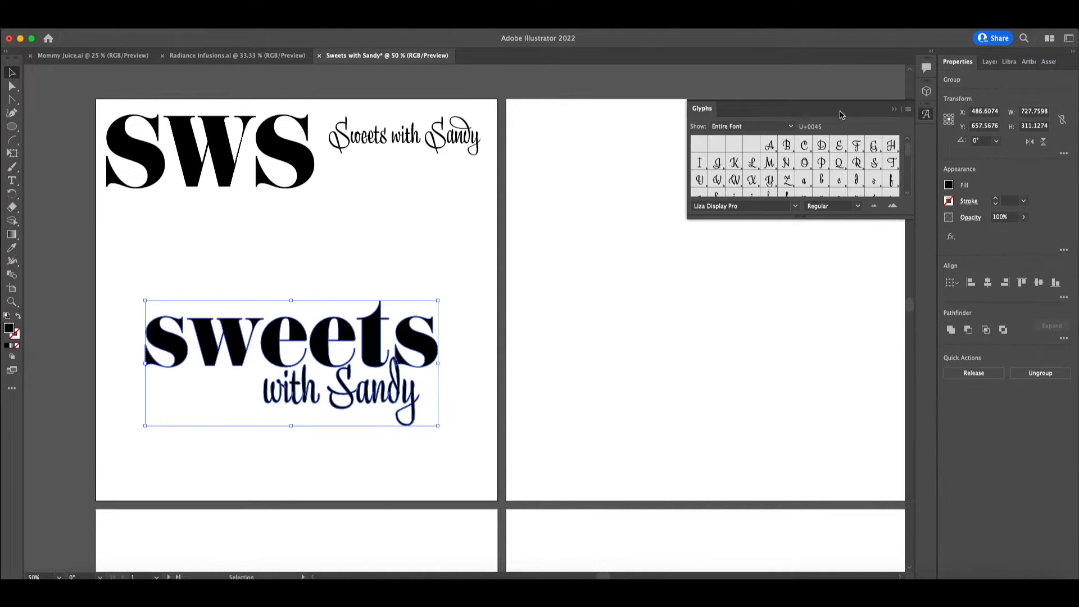
{"action": "left_click", "coordinate": [894, 110]}
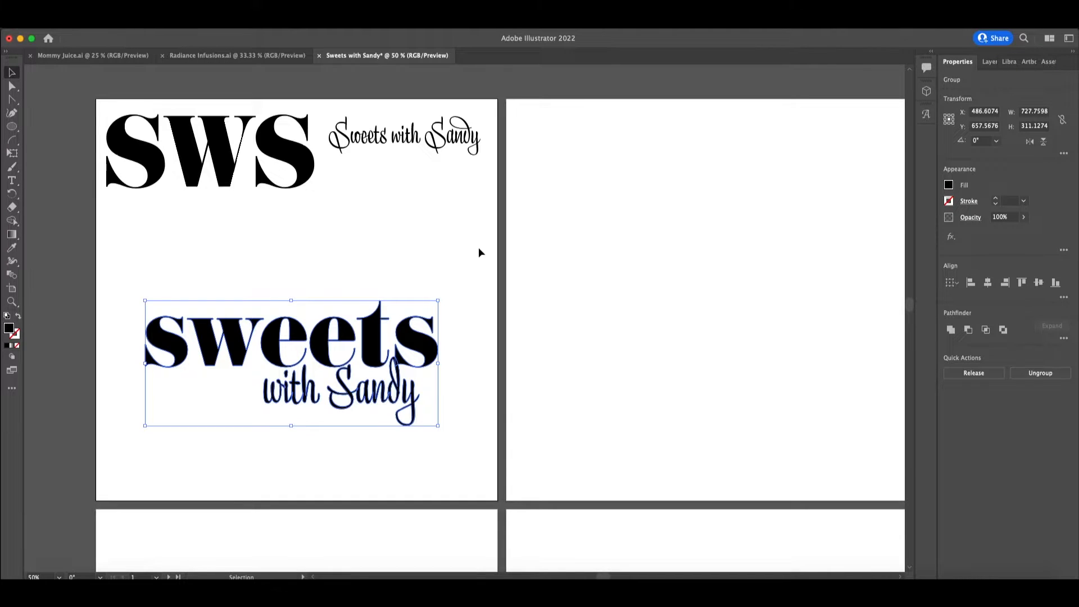
{"action": "key", "text": "super+z"}
- Swap the capital S of "Sandy" for its larger, more ornate alternate glyph
{"action": "left_click", "coordinate": [462, 373]}
{"action": "double_click", "coordinate": [354, 392]}
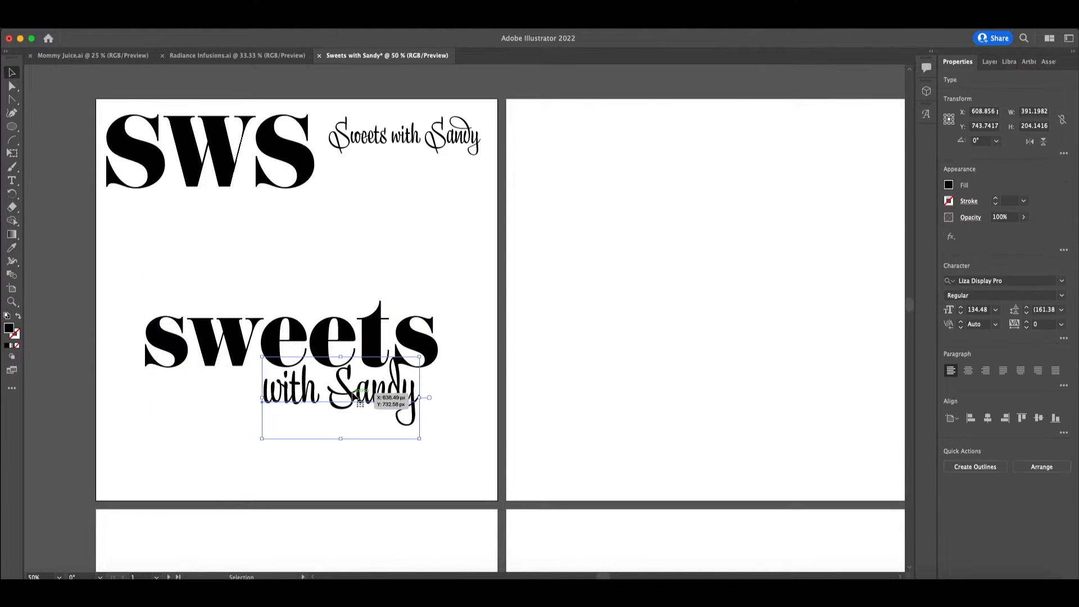
{"action": "left_click_drag", "start_coordinate": [355, 392], "coordinate": [333, 393]}
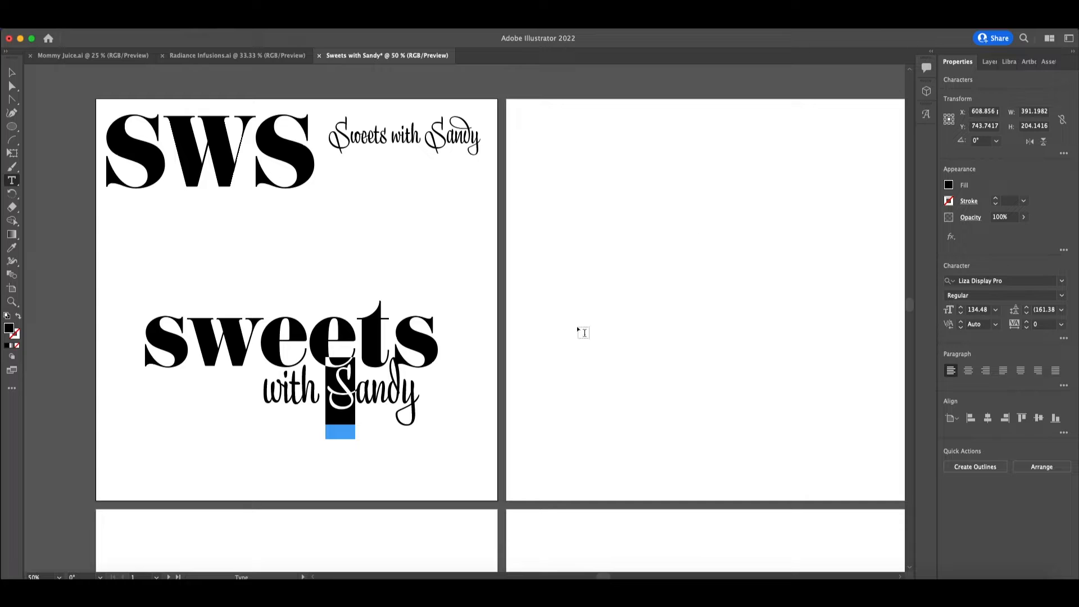
{"action": "left_click", "coordinate": [458, 408]}
{"action": "left_click", "coordinate": [353, 396]}
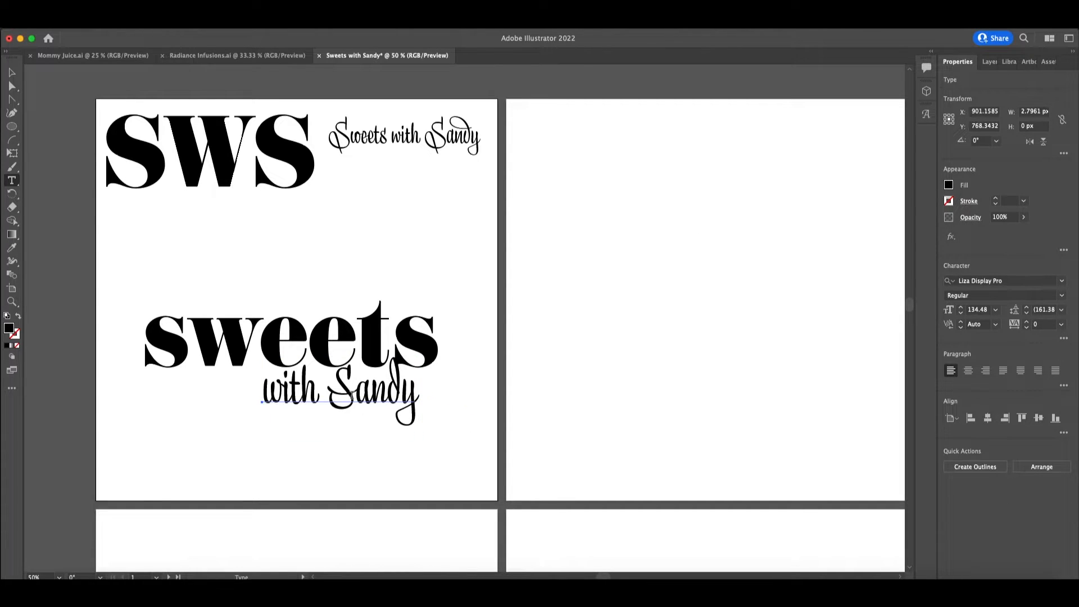
{"action": "left_click_drag", "start_coordinate": [354, 395], "coordinate": [336, 400]}
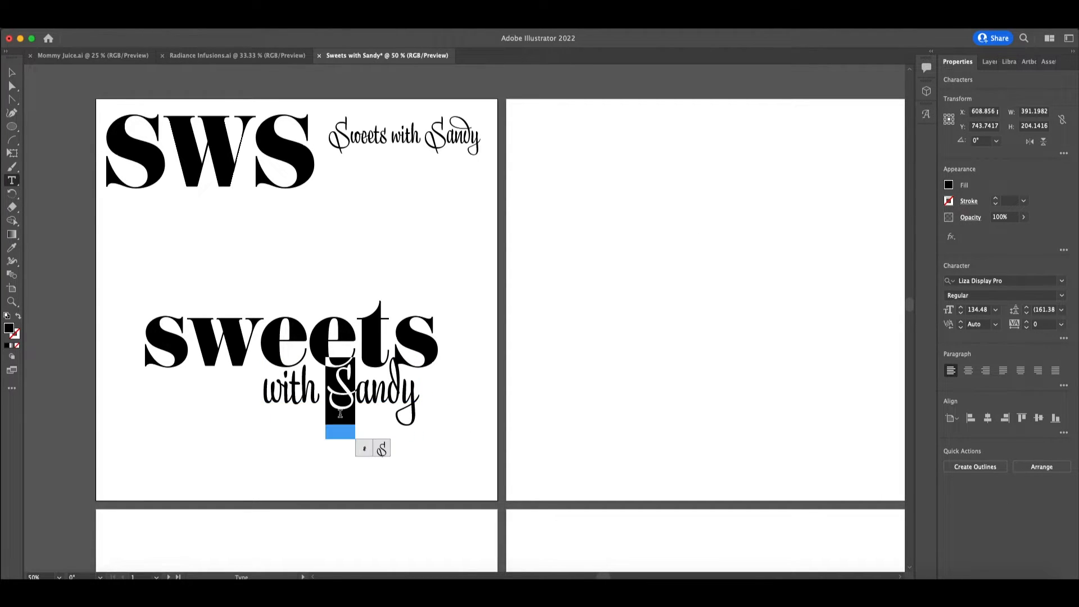
{"action": "left_click", "coordinate": [382, 449]}
{"action": "left_click", "coordinate": [11, 73]}
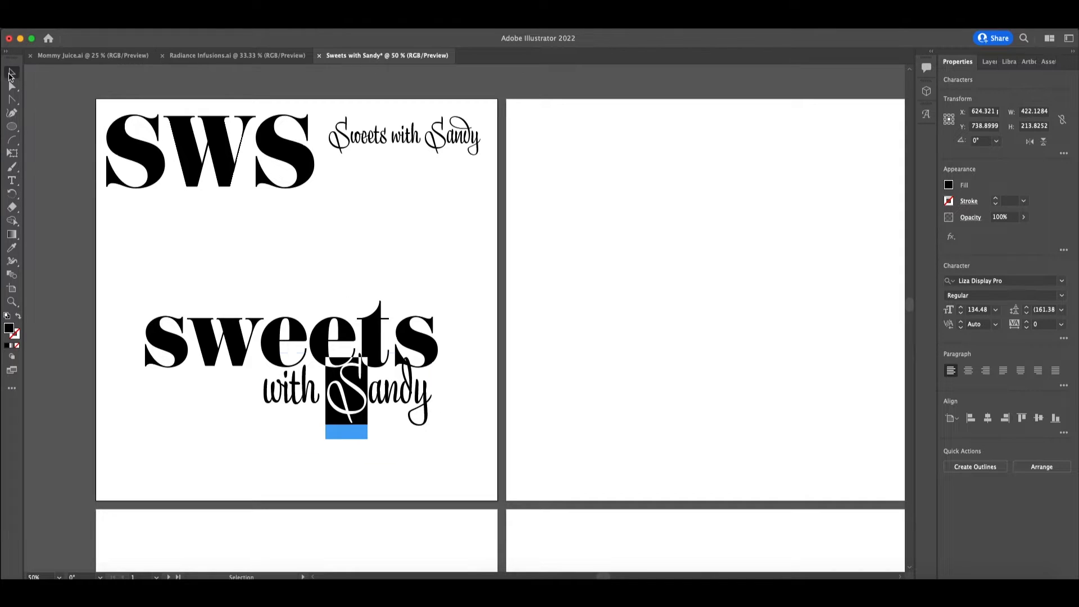
- Nudge the "with Sandy" script line down about 14 px beneath "sweets"
{"action": "key", "text": "Down"}
{"action": "key", "text": "Down"}
{"action": "key", "text": "Down"}
{"action": "key", "text": "Down"}
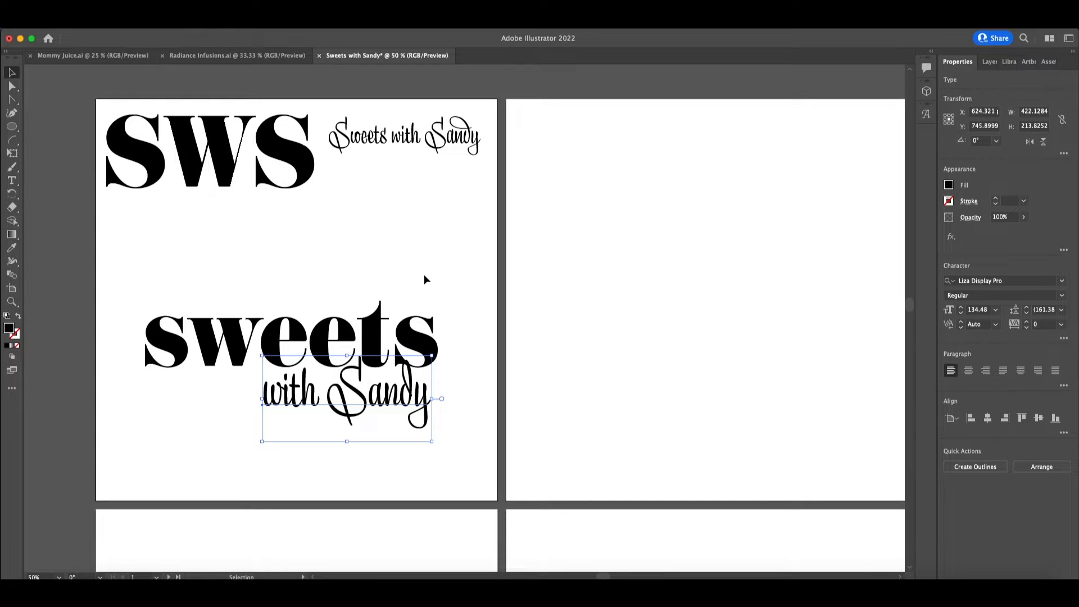
{"action": "key", "text": "Down"}
{"action": "key", "text": "Down"}
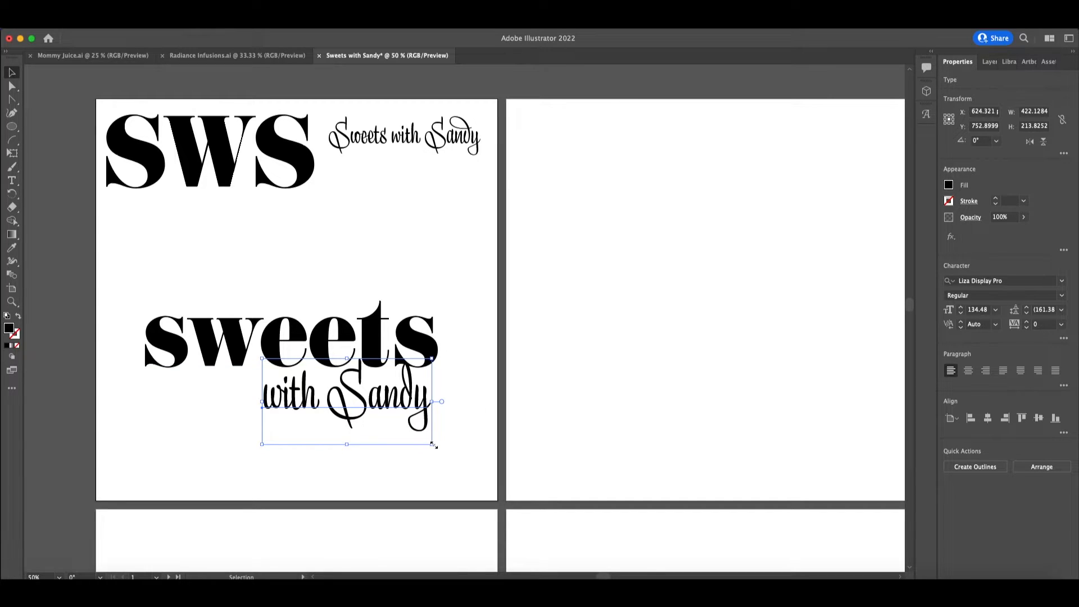
- Reduce the "with Sandy" line to about 122 pt and shift it slightly right beneath "sweets"
{"action": "left_click_drag", "start_coordinate": [431, 444], "coordinate": [416, 439]}
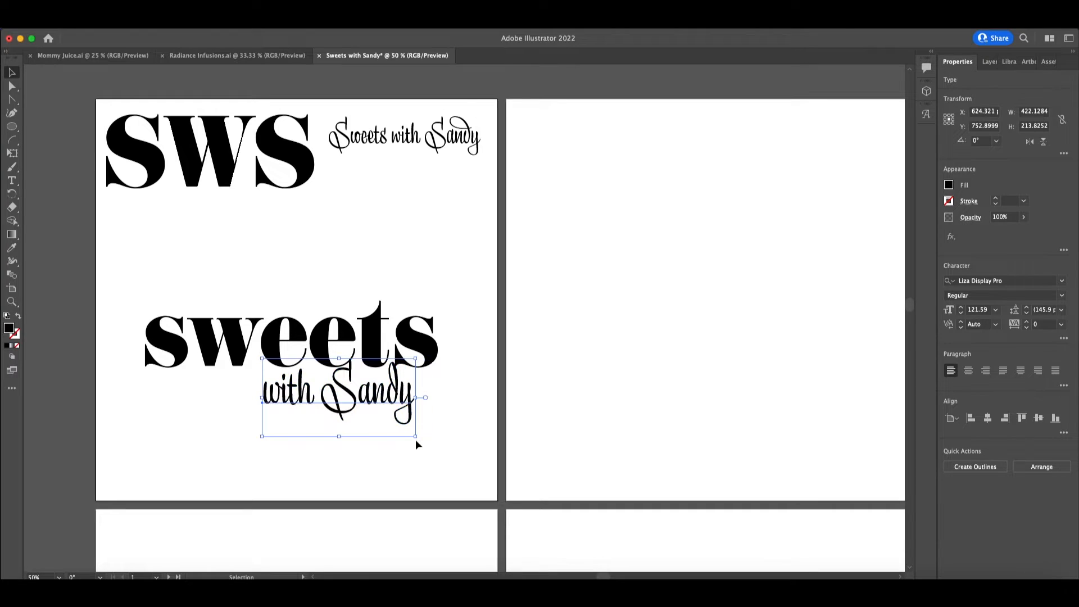
{"action": "left_click_drag", "start_coordinate": [374, 404], "coordinate": [388, 405]}
{"action": "left_click", "coordinate": [436, 415]}
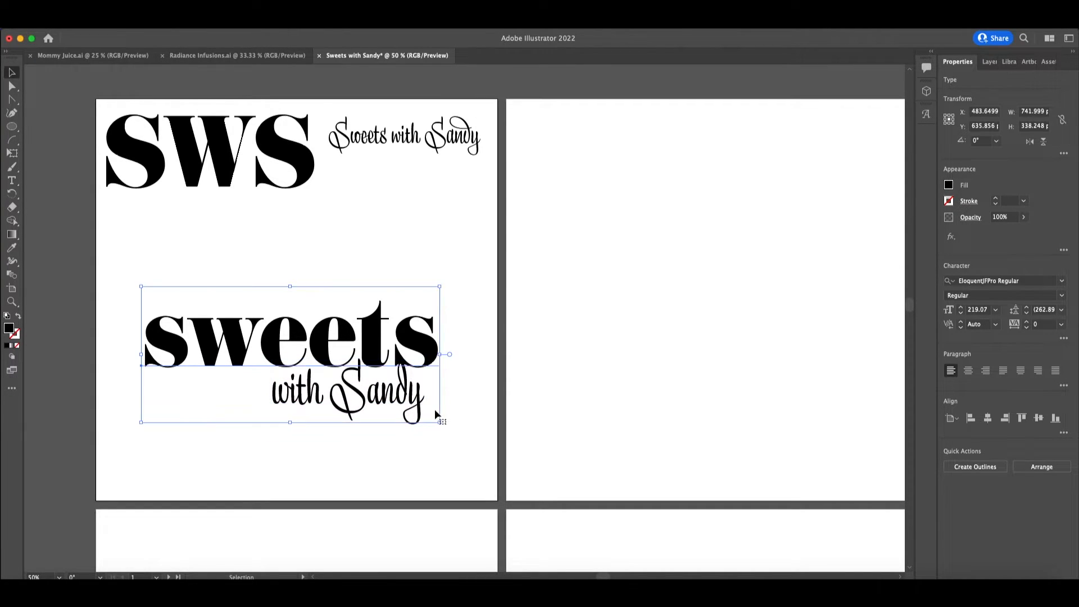
- Duplicate both lines of the logo and place the copy in the middle of the second artboard
{"action": "left_click_drag", "start_coordinate": [472, 452], "coordinate": [396, 357]}
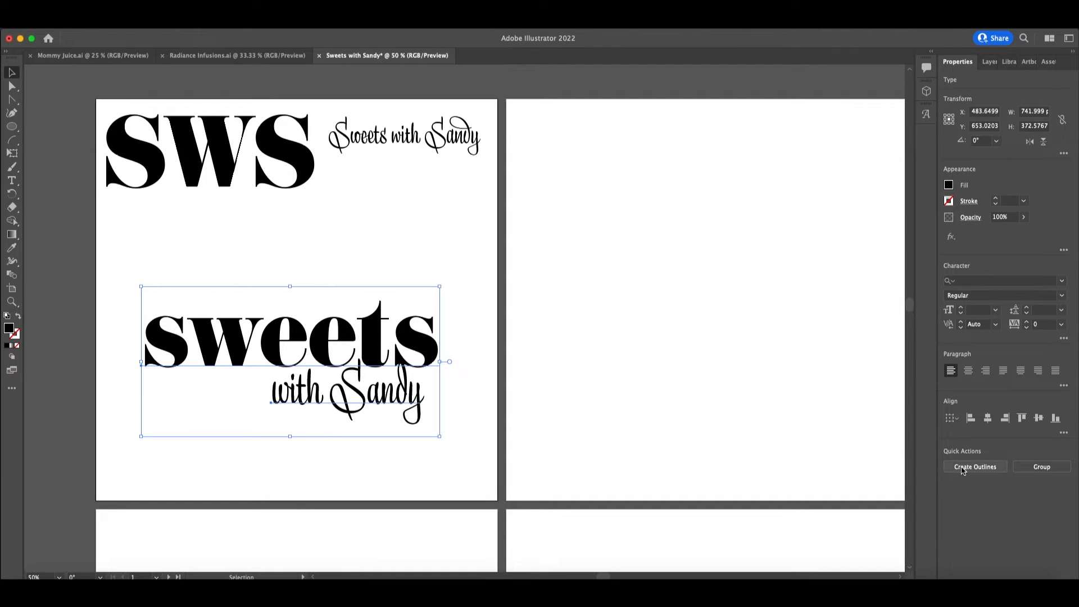
{"action": "key", "text": "super+c"}
{"action": "key", "text": "super+v"}
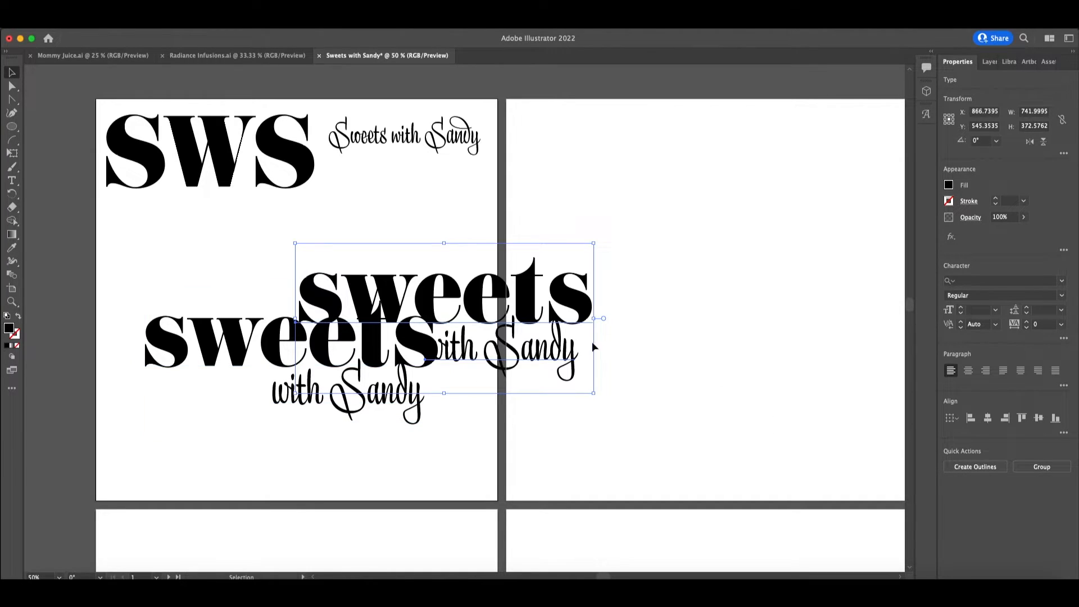
{"action": "left_click_drag", "start_coordinate": [454, 304], "coordinate": [708, 303]}
{"action": "scroll", "coordinate": [697, 302], "scroll_direction": "right", "scroll_amount": 1}
{"action": "scroll", "coordinate": [697, 302], "scroll_direction": "right", "scroll_amount": 3}
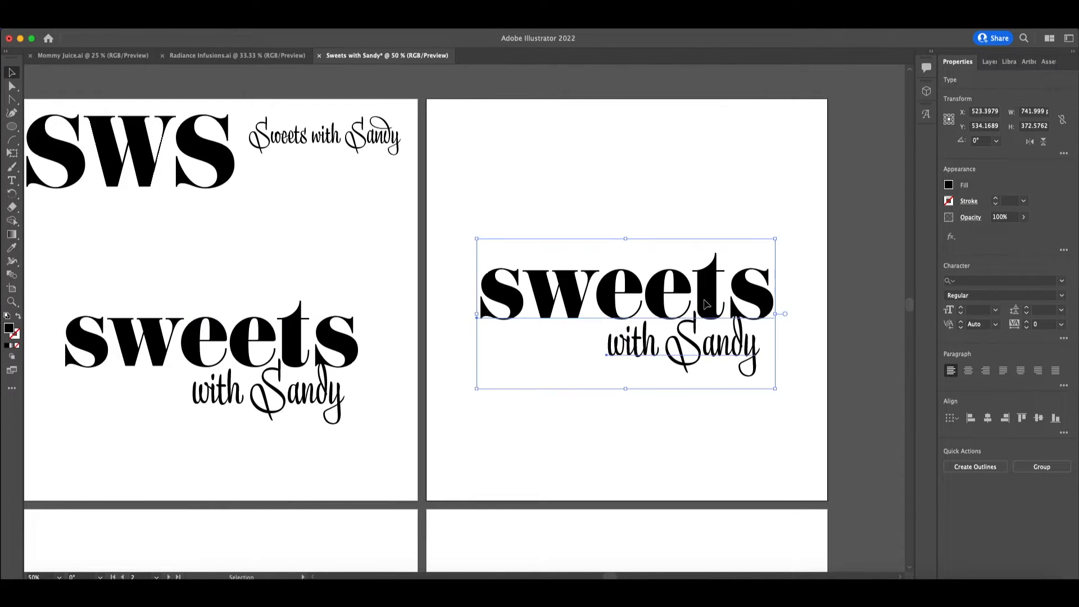
- Convert the copied logo on the second artboard to outlines and ungroup "sweets" into separate letters
{"action": "left_click", "coordinate": [951, 465]}
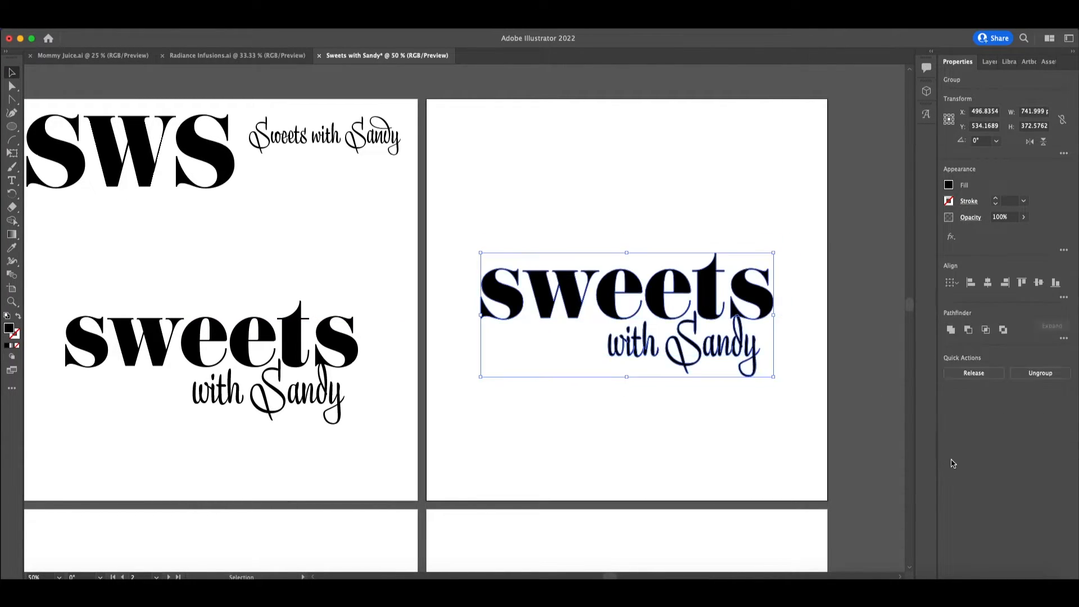
{"action": "left_click", "coordinate": [774, 425]}
{"action": "left_click", "coordinate": [617, 287]}
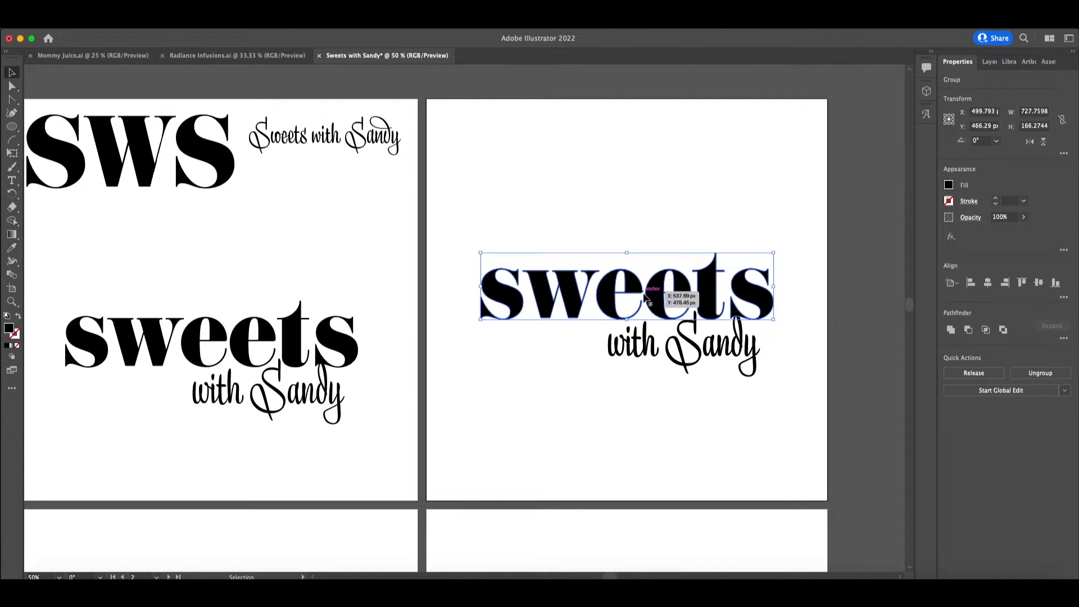
{"action": "left_click", "coordinate": [780, 420]}
- Try flipping the second e of the outlined "sweets" horizontally
{"action": "left_click_drag", "start_coordinate": [614, 256], "coordinate": [678, 301]}
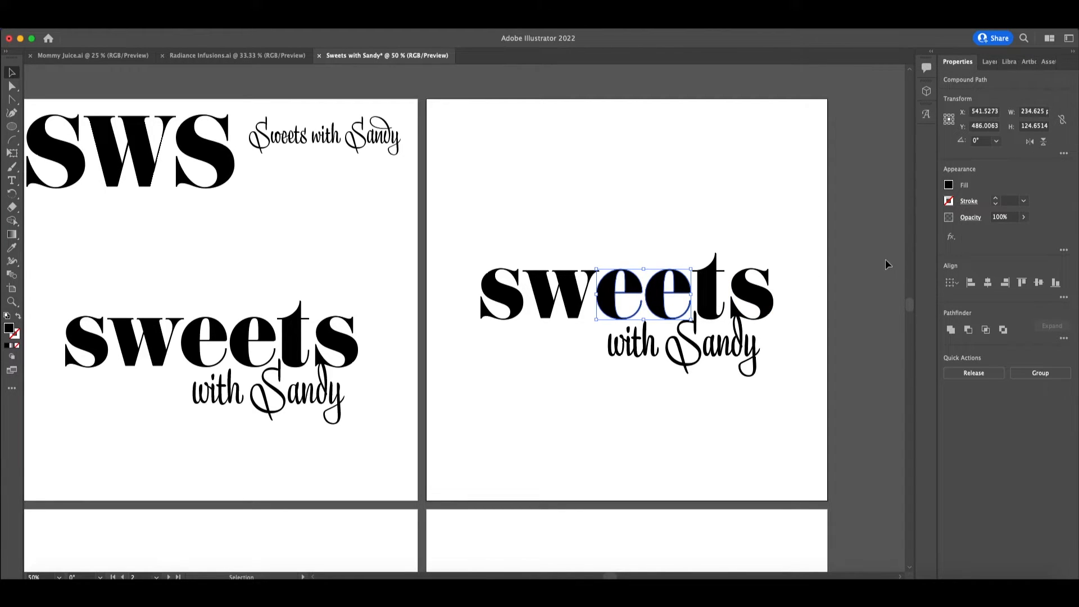
{"action": "left_click", "coordinate": [754, 234]}
{"action": "left_click", "coordinate": [656, 308]}
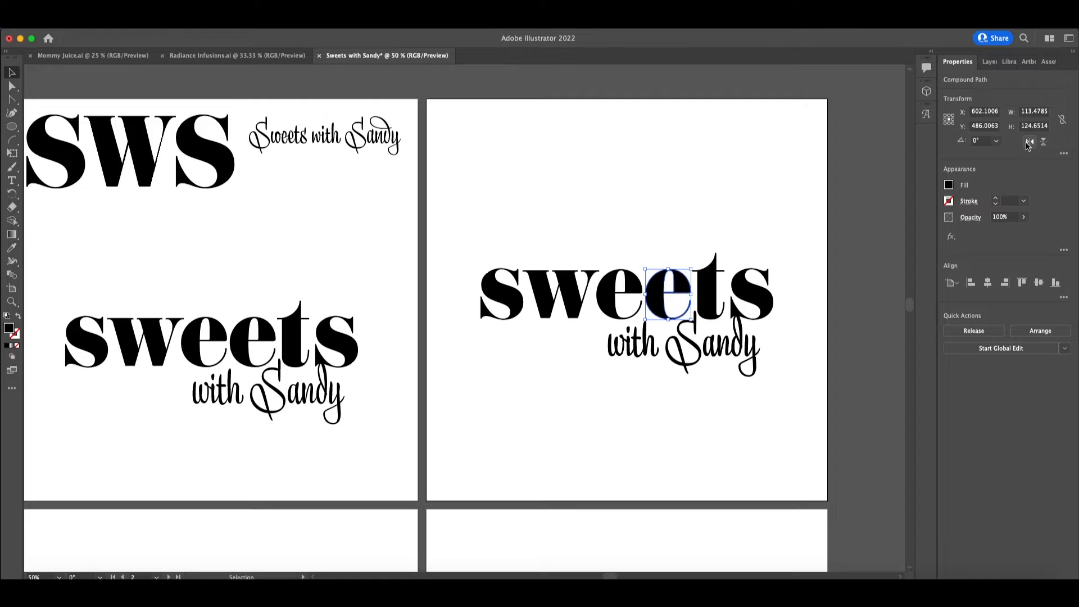
{"action": "left_click", "coordinate": [1027, 143]}
{"action": "left_click", "coordinate": [645, 203]}
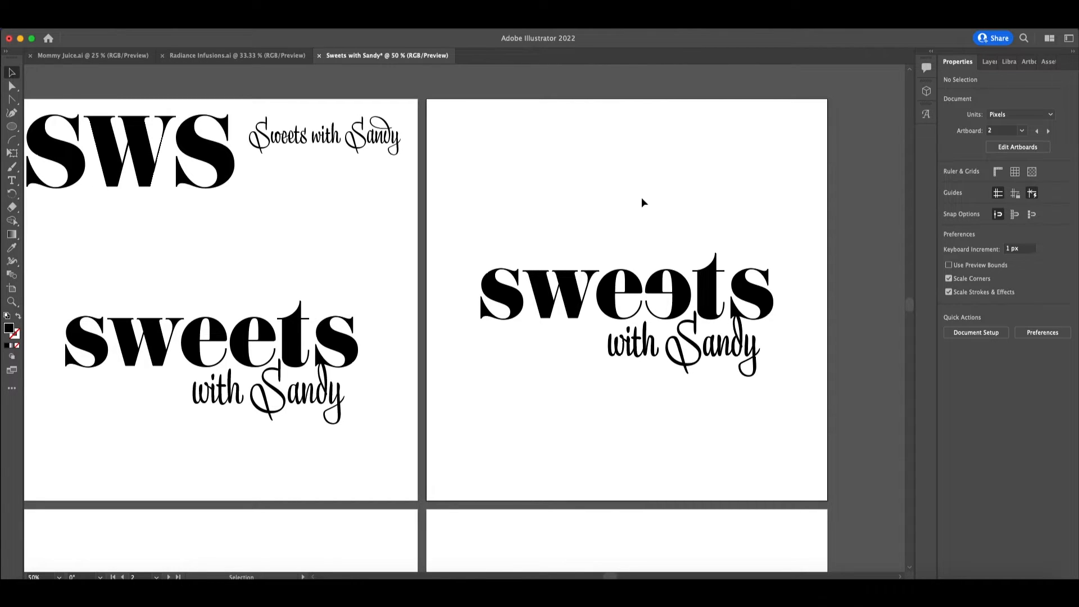
{"action": "key", "text": "super+z"}
- Fill both e letters of the outlined "sweets" with bright magenta pink
{"action": "left_click", "coordinate": [641, 250]}
{"action": "left_click_drag", "start_coordinate": [616, 253], "coordinate": [687, 291]}
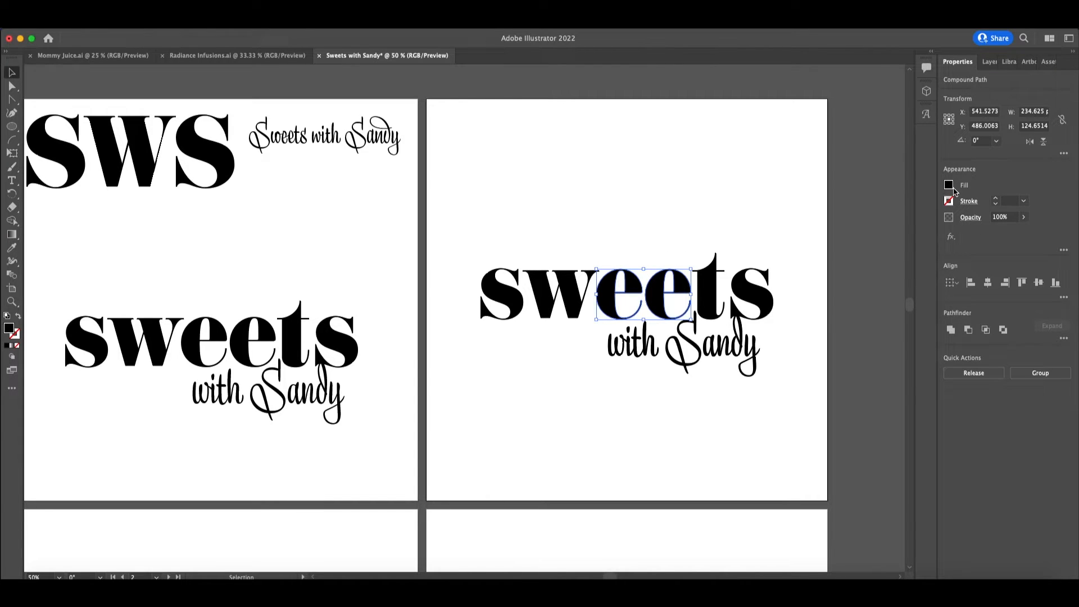
{"action": "left_click", "coordinate": [949, 185]}
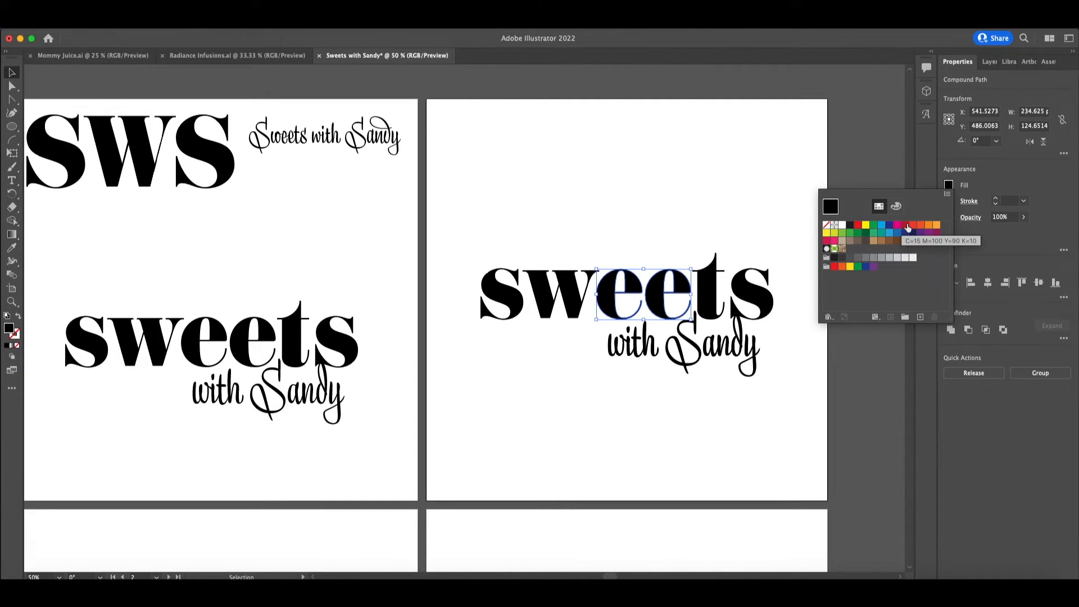
{"action": "left_click", "coordinate": [898, 227]}
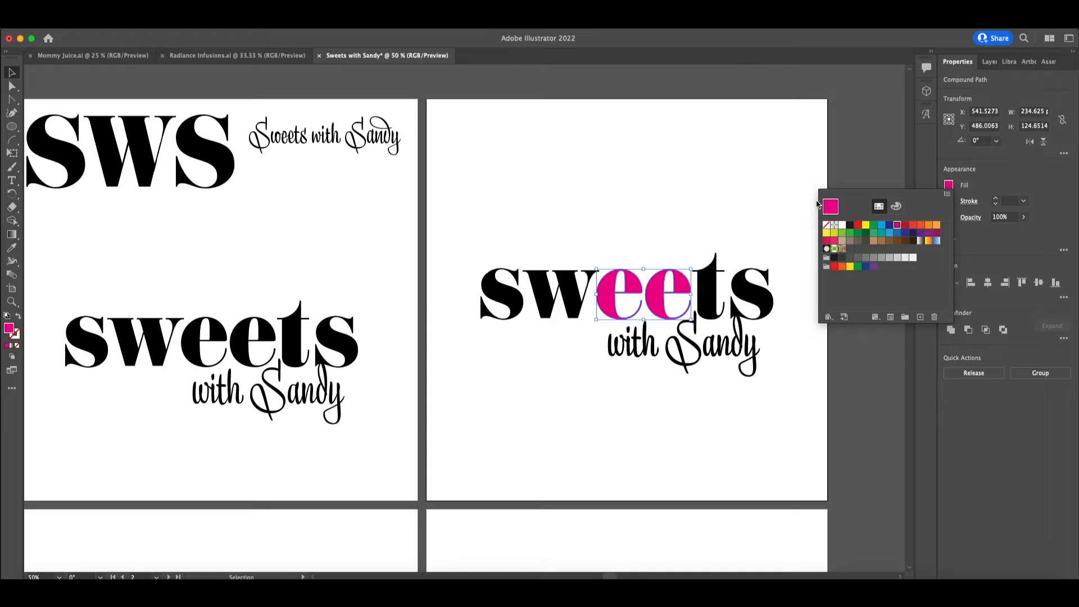
{"action": "left_click", "coordinate": [748, 195]}
{"action": "left_click", "coordinate": [747, 195]}
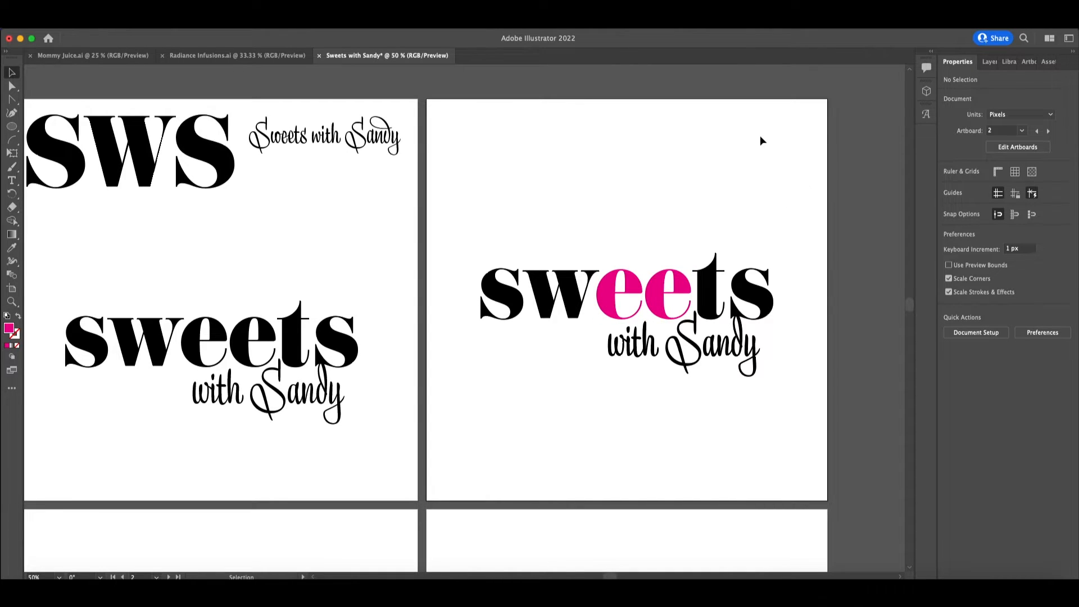